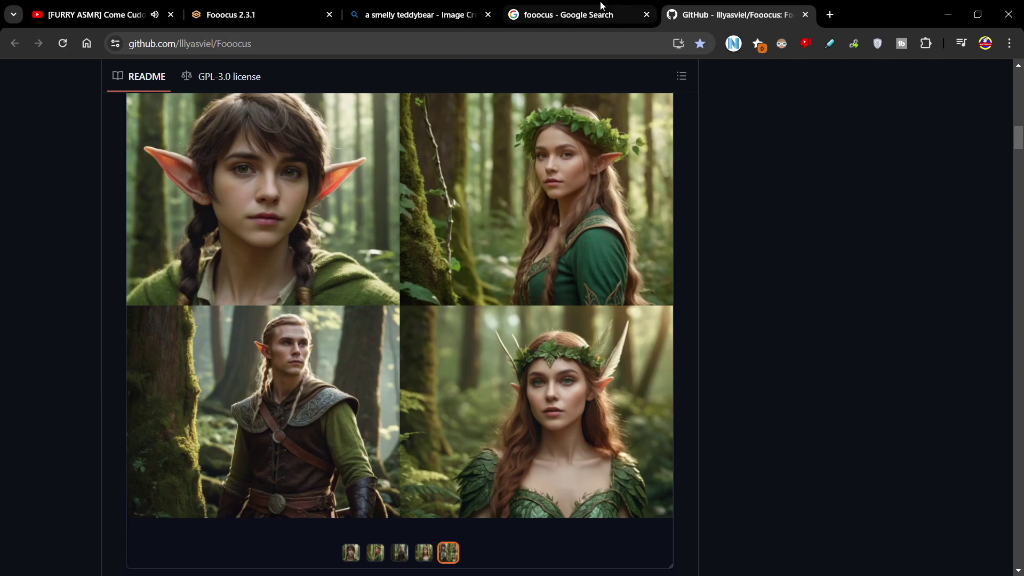
Switch to the Bing Image Creator tab showing the 'a smelly teddybear' images
left_click(413, 16)
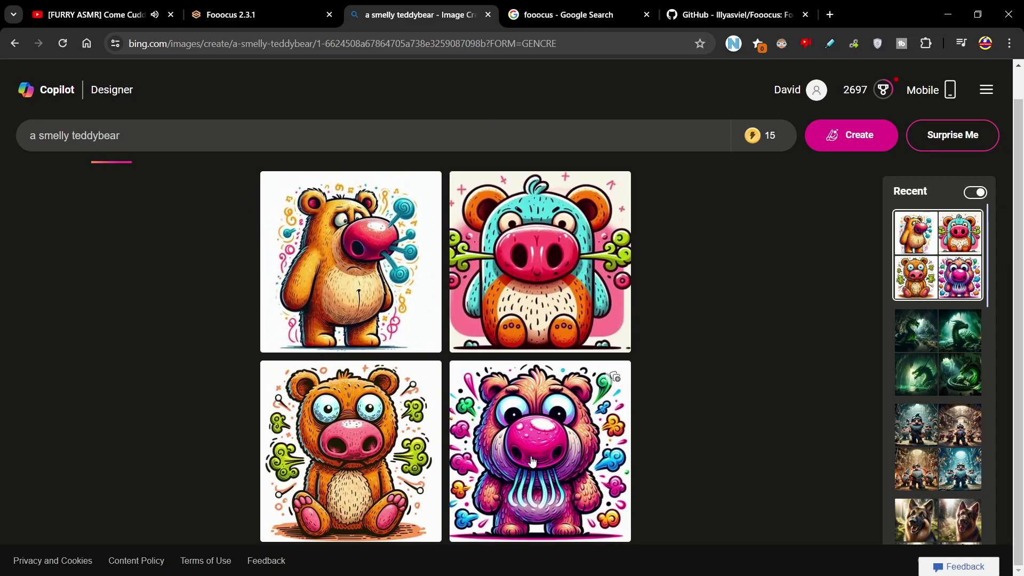
Select the whole 'a smelly teddybear' prompt text in Bing Image Creator
left_click(132, 127)
double_click(96, 136)
triple_click(49, 136)
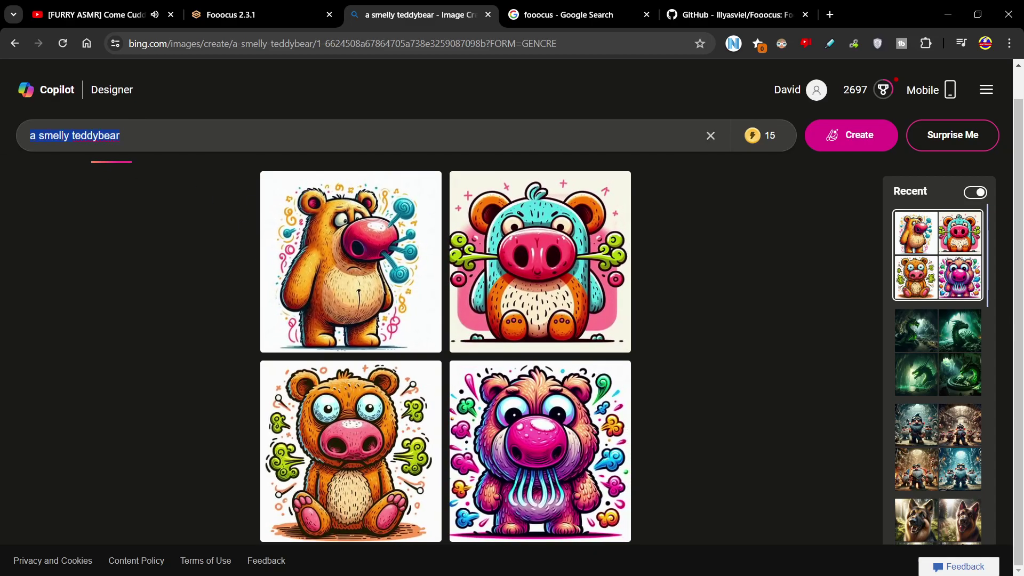
Browse the recent green cave dragon, warriors, German shepherd and 90s kids nostalgia creations
left_click(58, 138)
left_click(962, 348)
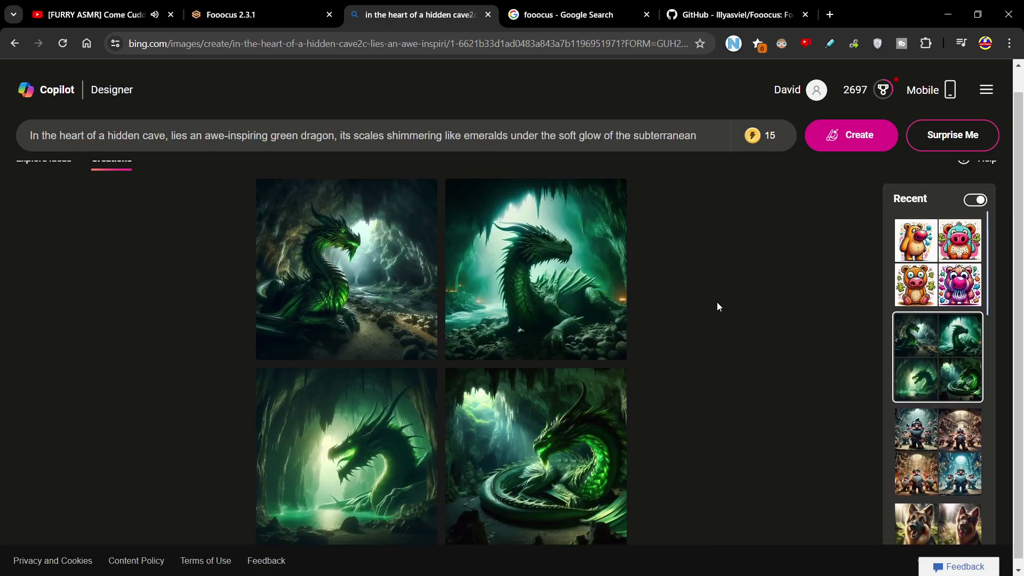
left_click(938, 432)
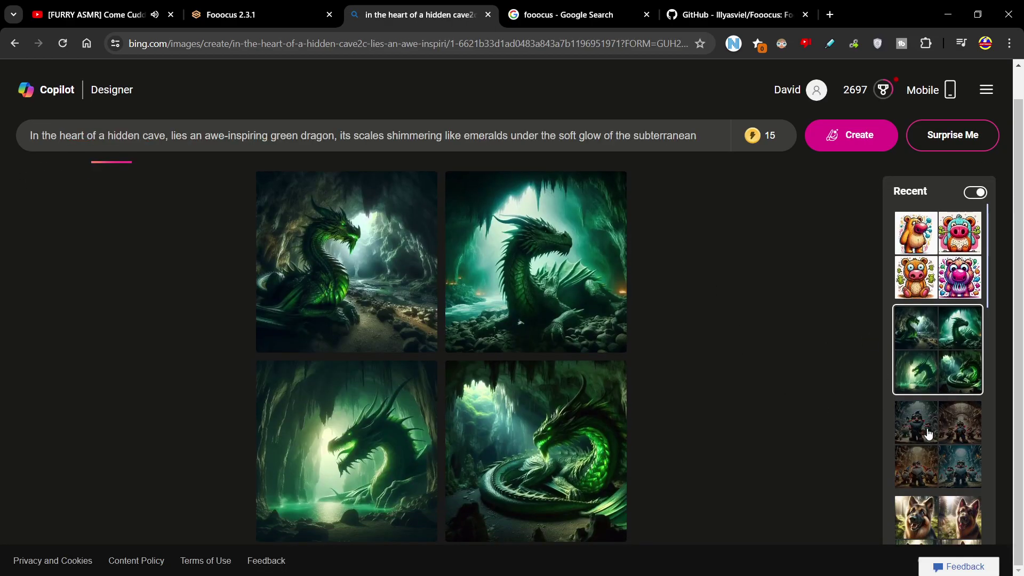
scroll(718, 404, "down", 1)
left_click(931, 368)
scroll(928, 349, "down", 3)
left_click(943, 296)
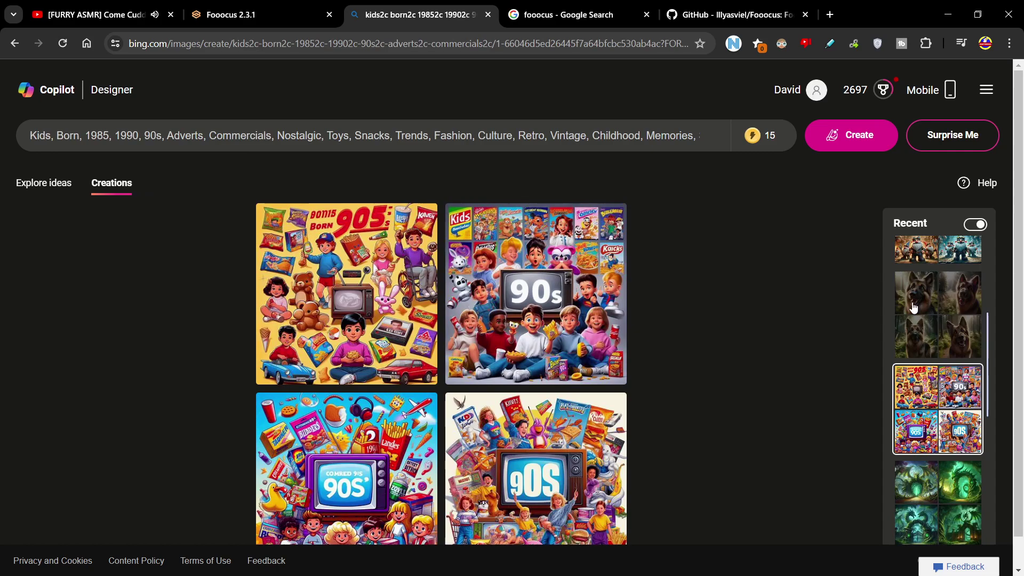
scroll(670, 381, "down", 1)
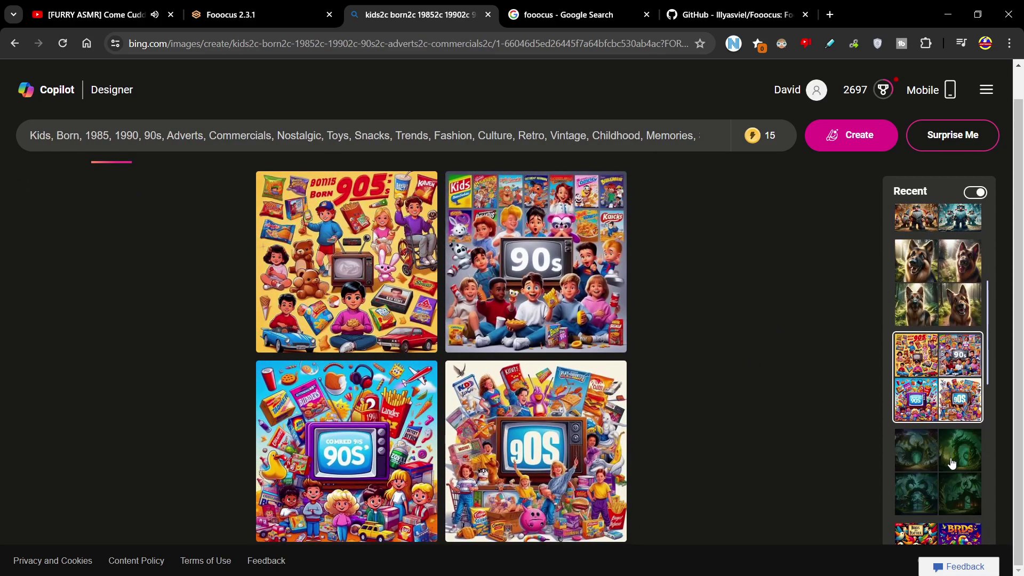
scroll(955, 373, "down", 3)
View the Twilight Grove dragon gate image full size, then open the Gnomeregan creation
left_click(948, 339)
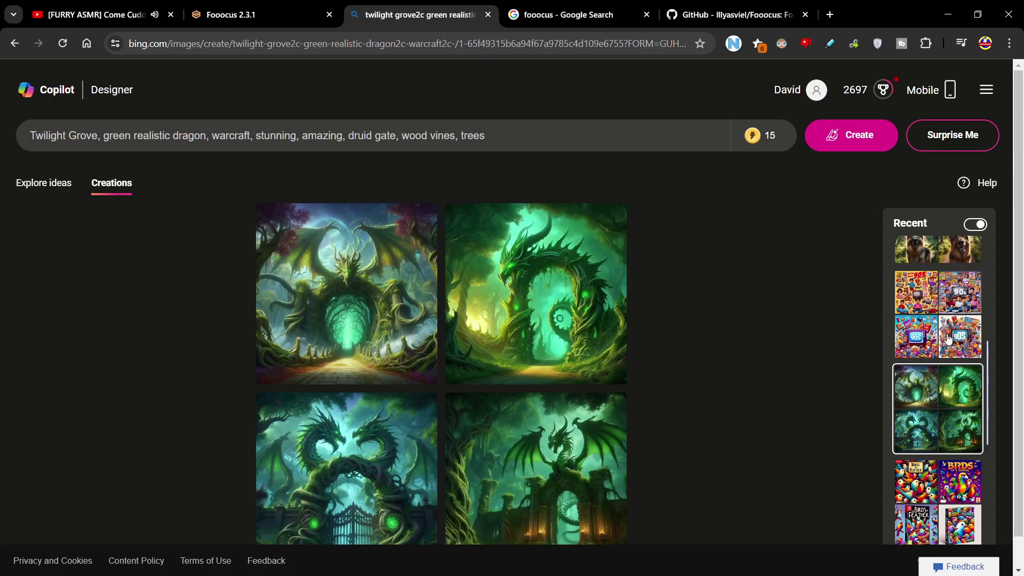
left_click(488, 268)
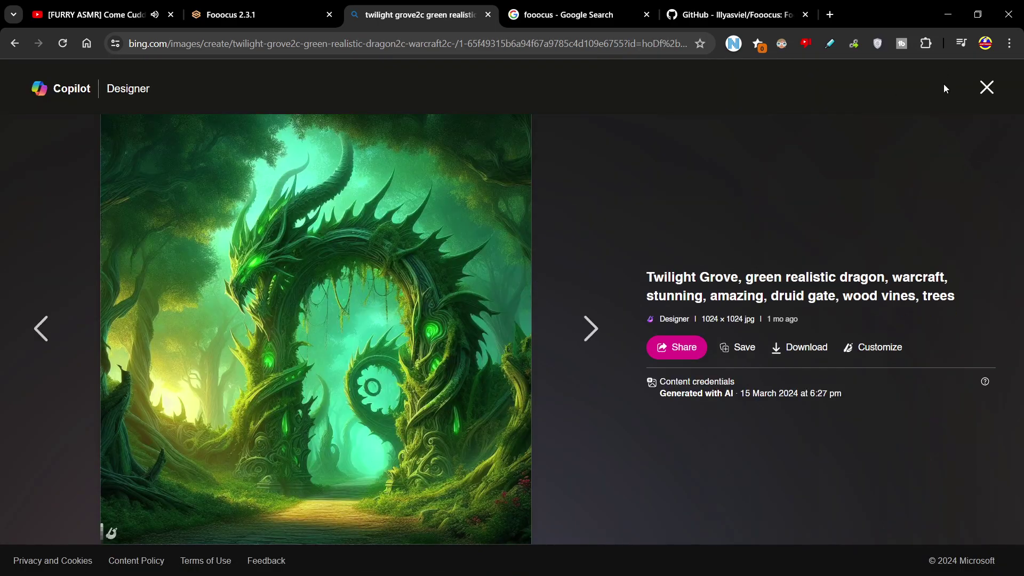
left_click(988, 90)
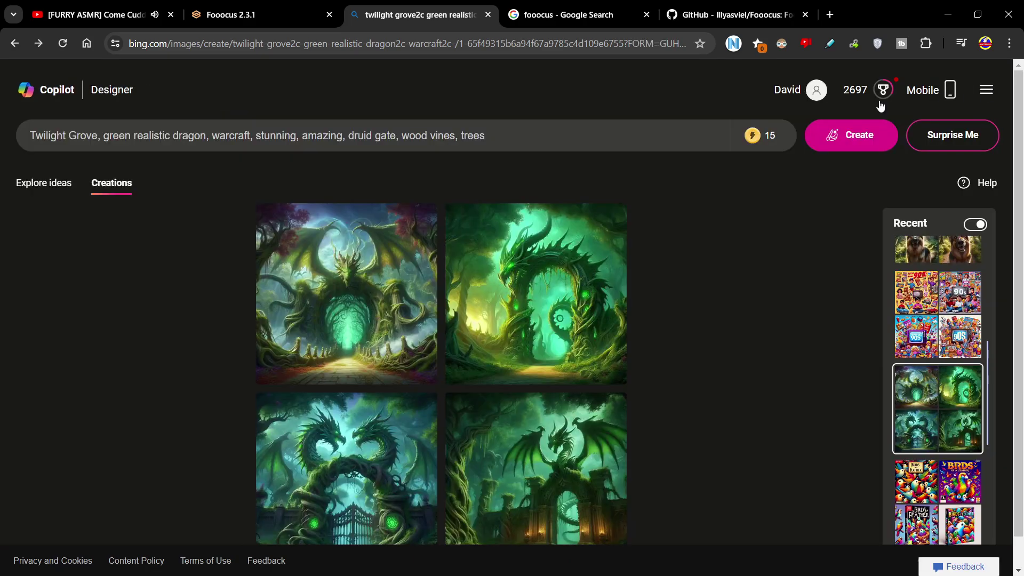
scroll(941, 369, "down", 5)
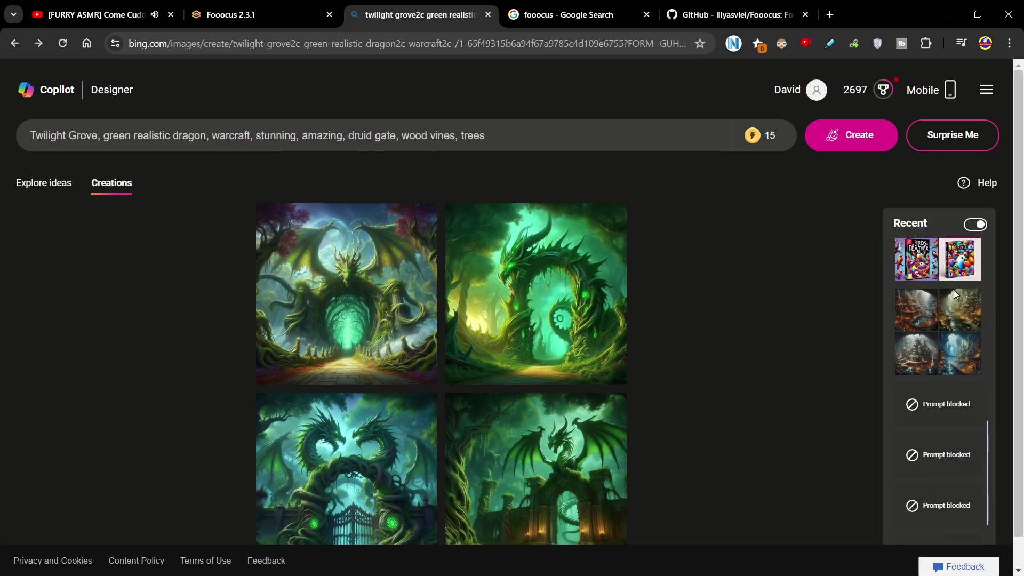
left_click(952, 291)
scroll(954, 399, "down", 3)
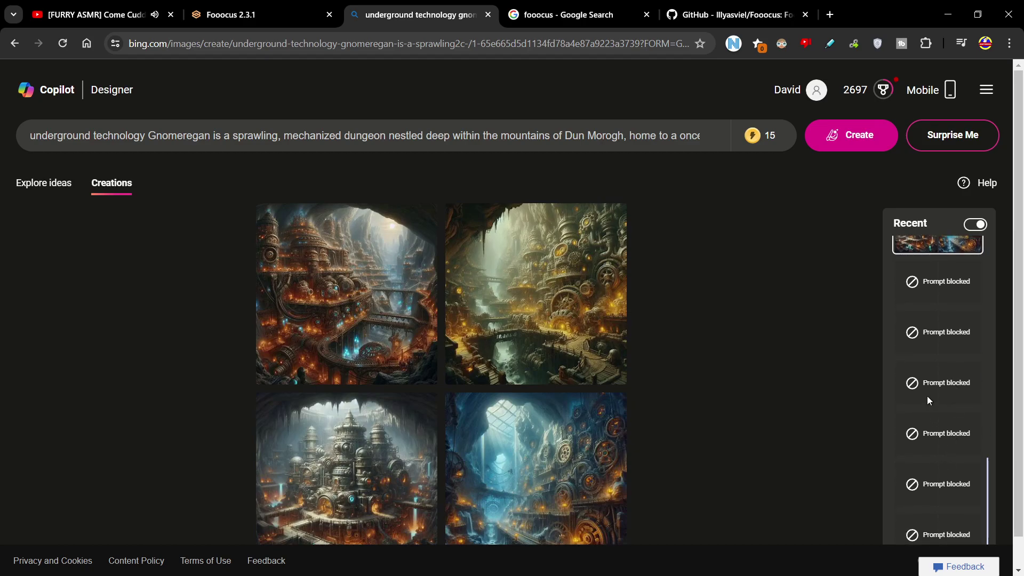
scroll(930, 347, "down", 1)
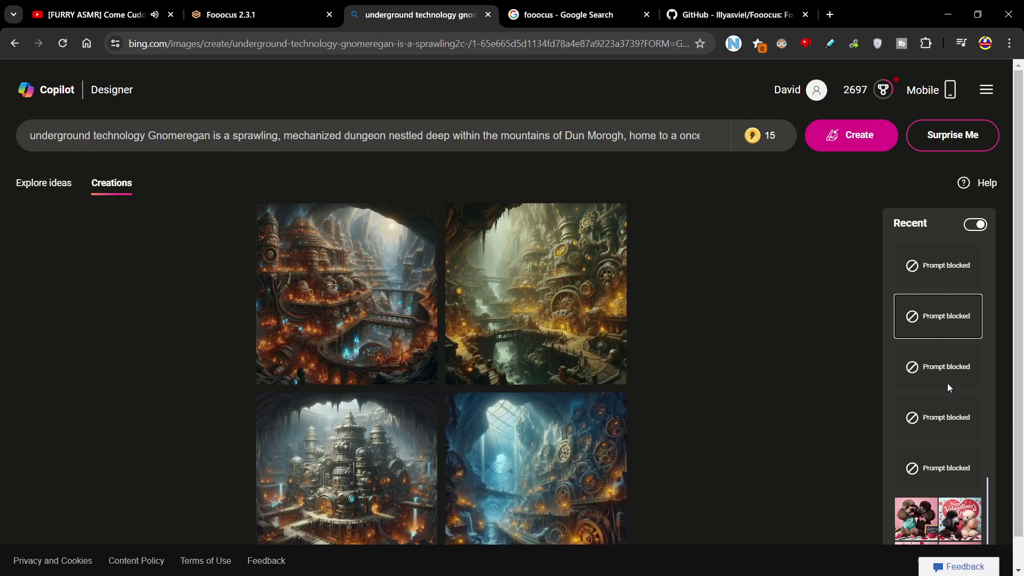
scroll(950, 379, "down", 1)
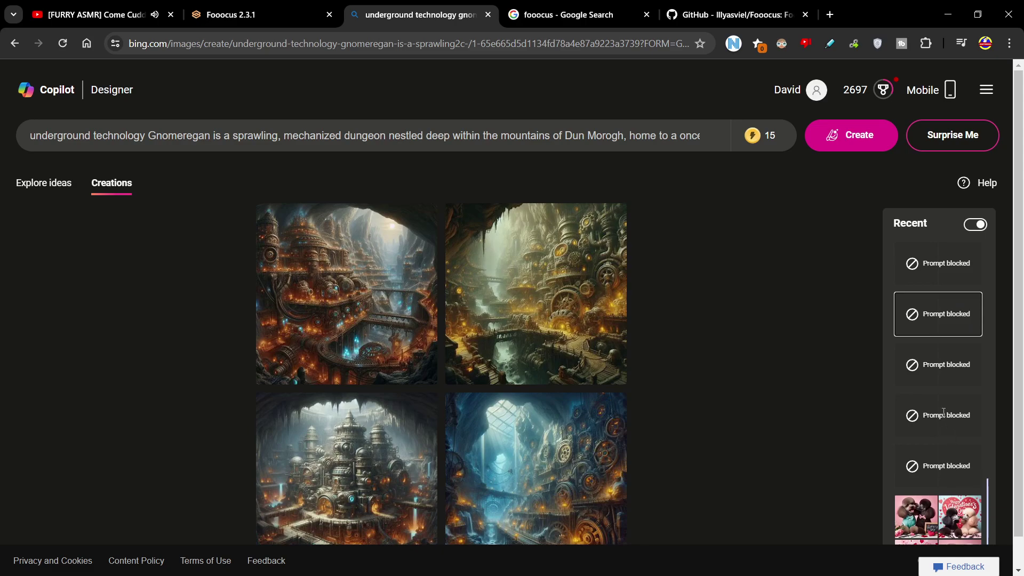
scroll(943, 413, "up", 2)
scroll(947, 358, "down", 2)
Open the Valentine's poodles creation, then move to the Google results for 'fooocus'
left_click(948, 521)
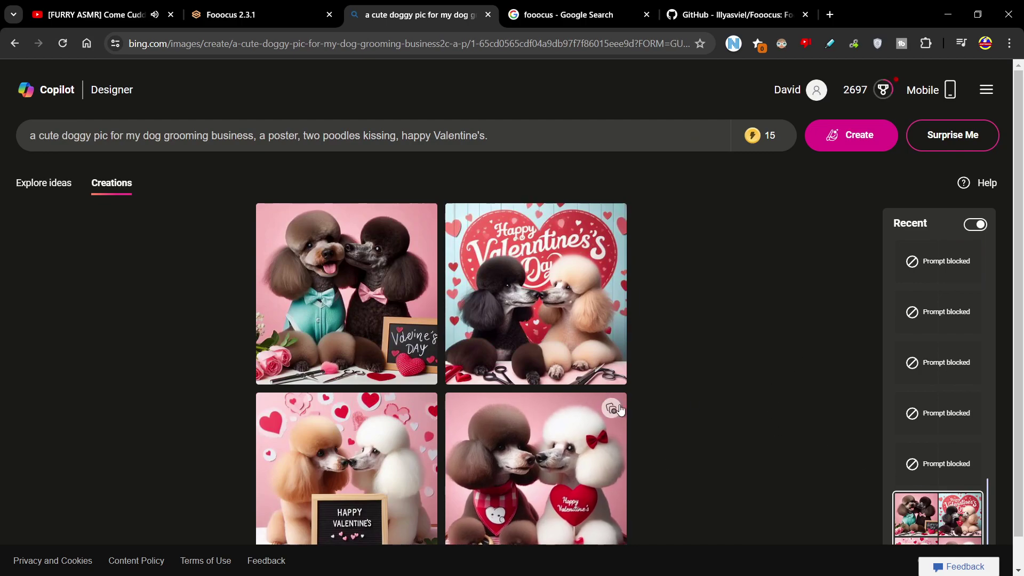
scroll(917, 388, "up", 5)
scroll(959, 378, "down", 5)
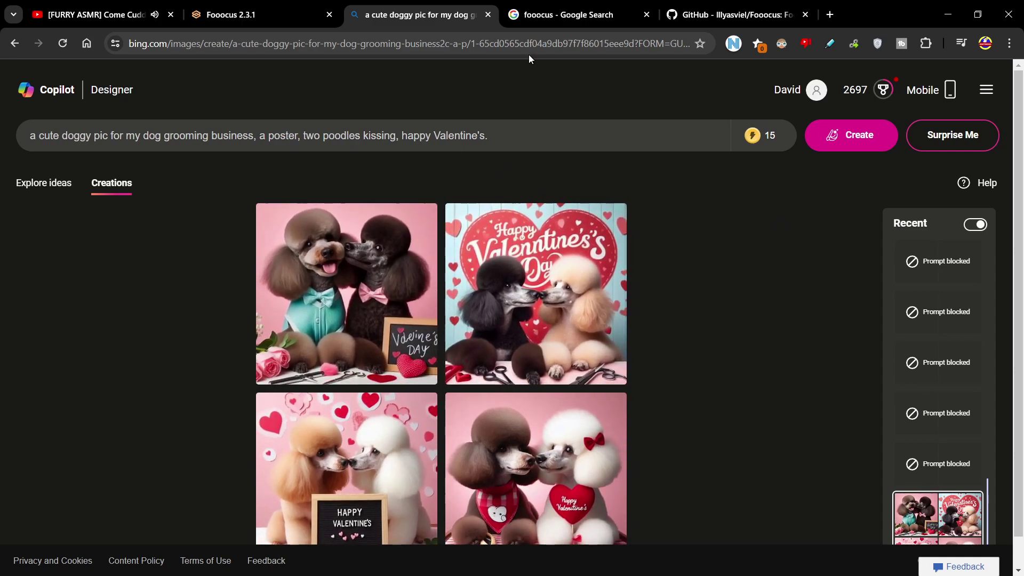
left_click(568, 18)
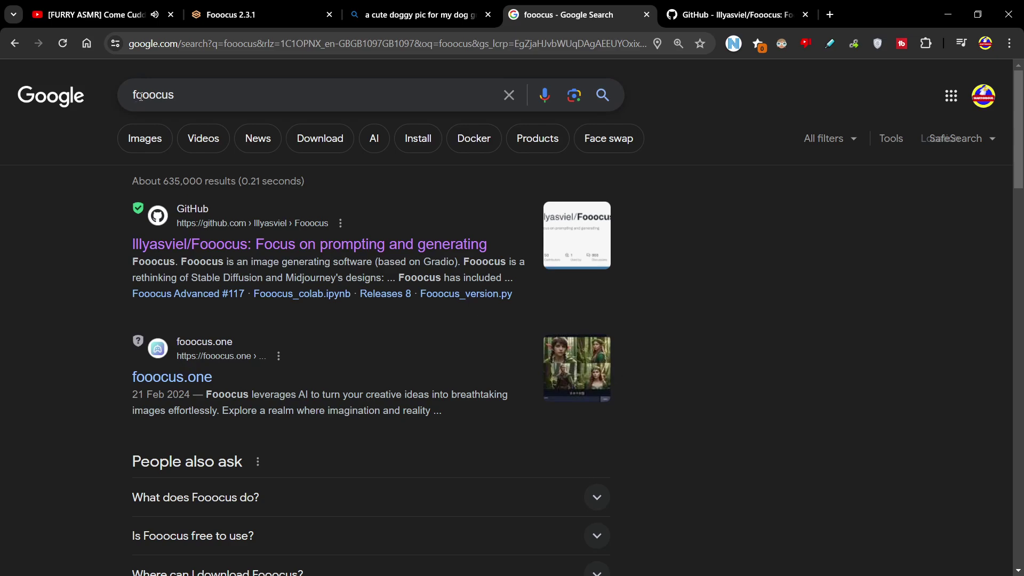
Scroll the Fooocus GitHub README to its Download section, then switch to the local Fooocus 2.3.1 app
left_click(176, 96)
left_click(12, 144)
left_click(706, 20)
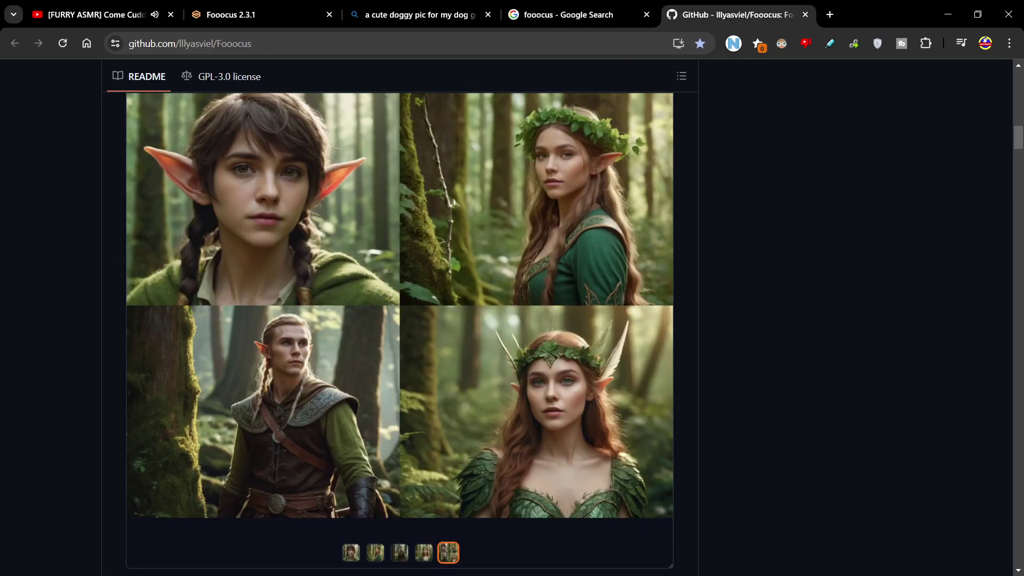
scroll(823, 442, "down", 20)
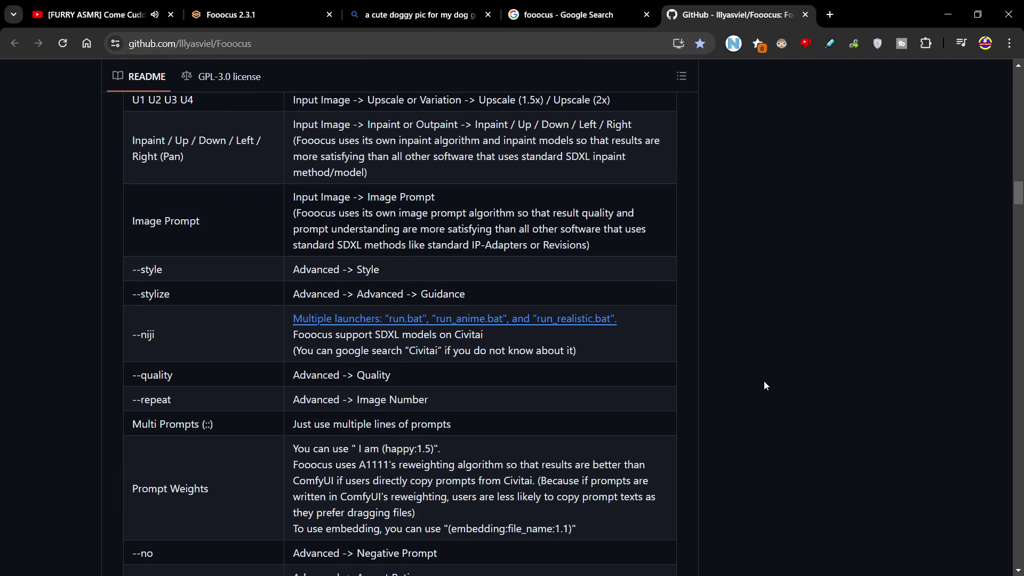
scroll(763, 380, "down", 5)
scroll(586, 368, "up", 1)
scroll(373, 352, "down", 1)
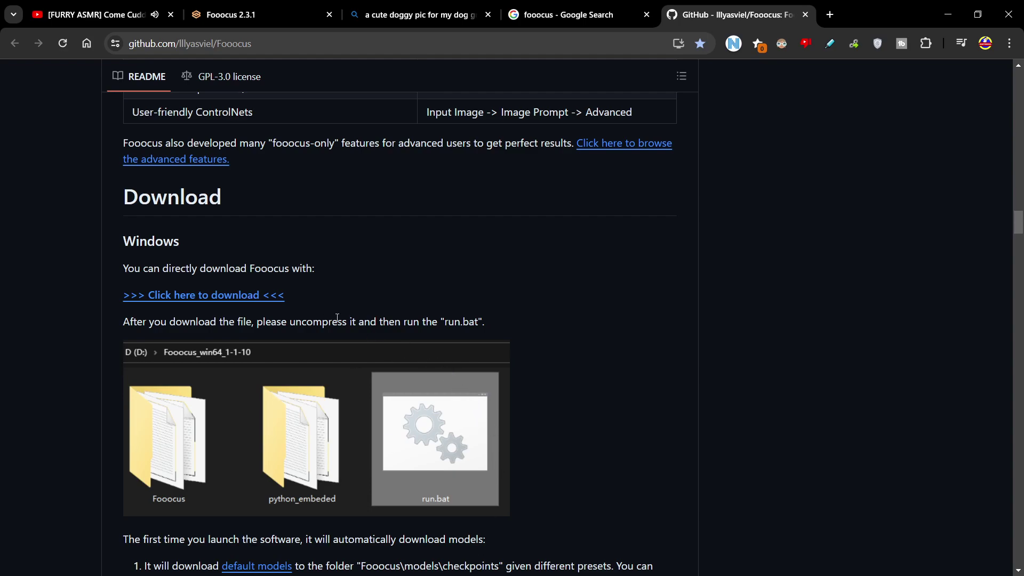
left_click(235, 18)
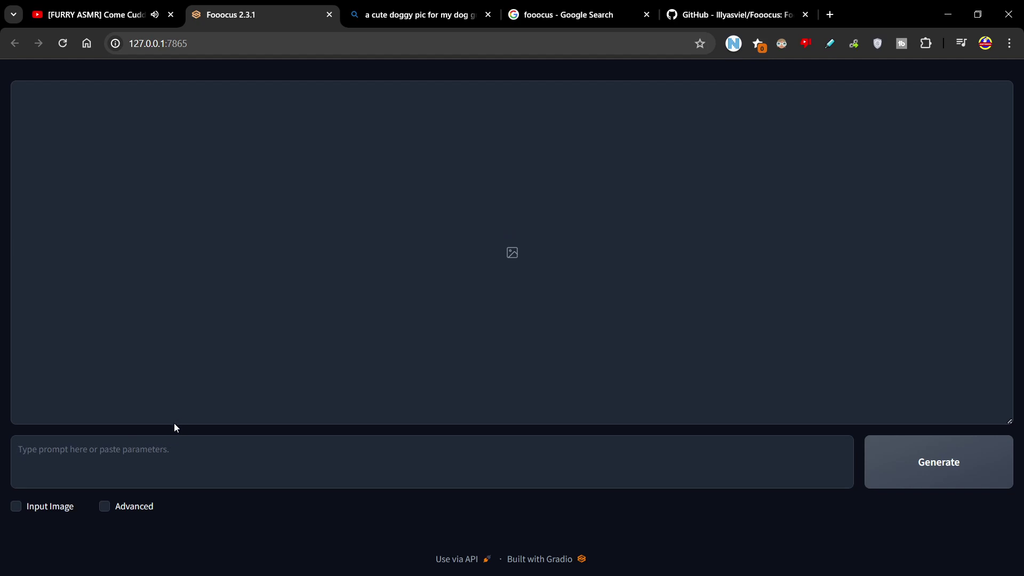
Fill the prompt with repeated 'a smelly teddybear', ending 'and a mouse realistic'; enable Input Image and Advanced
type("a smelly teddybear")
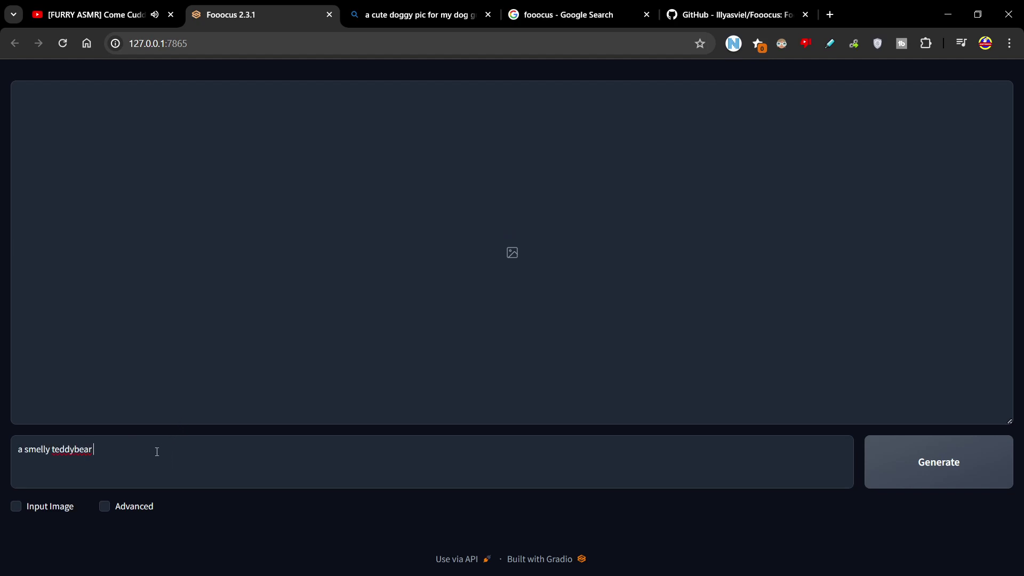
type("a smelly teddybear")
type("a smelly teddybear")
type("a smelly teddybear")
type("a smelly teddybear")
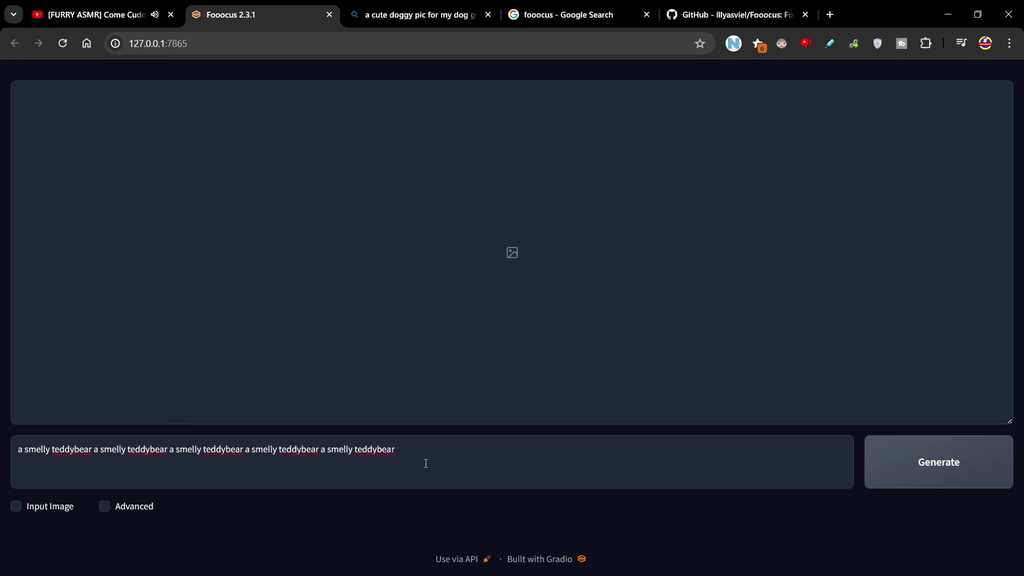
type("a smelly teddybear")
type("a smelly teddybear")
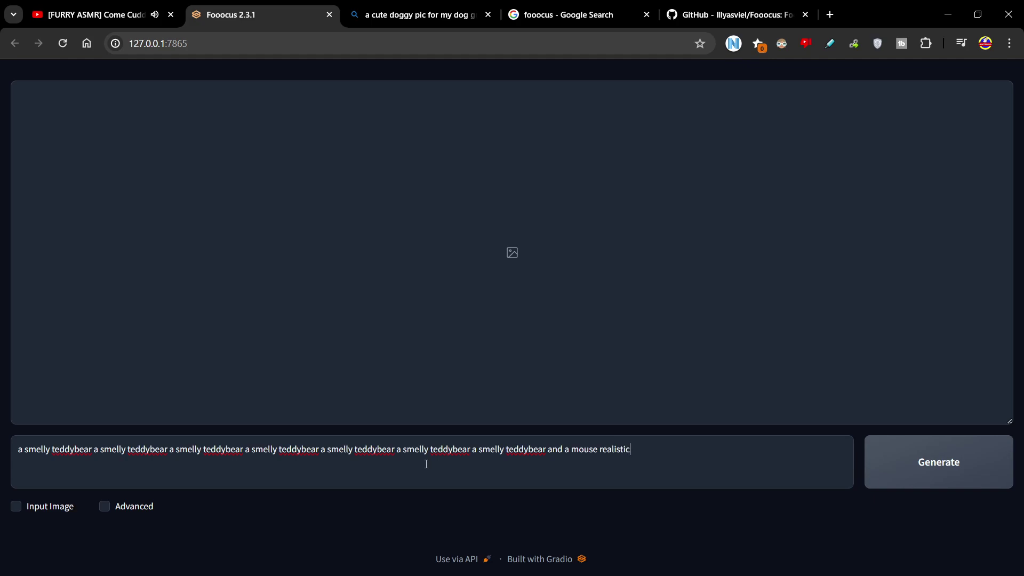
left_click(14, 505)
left_click(105, 330)
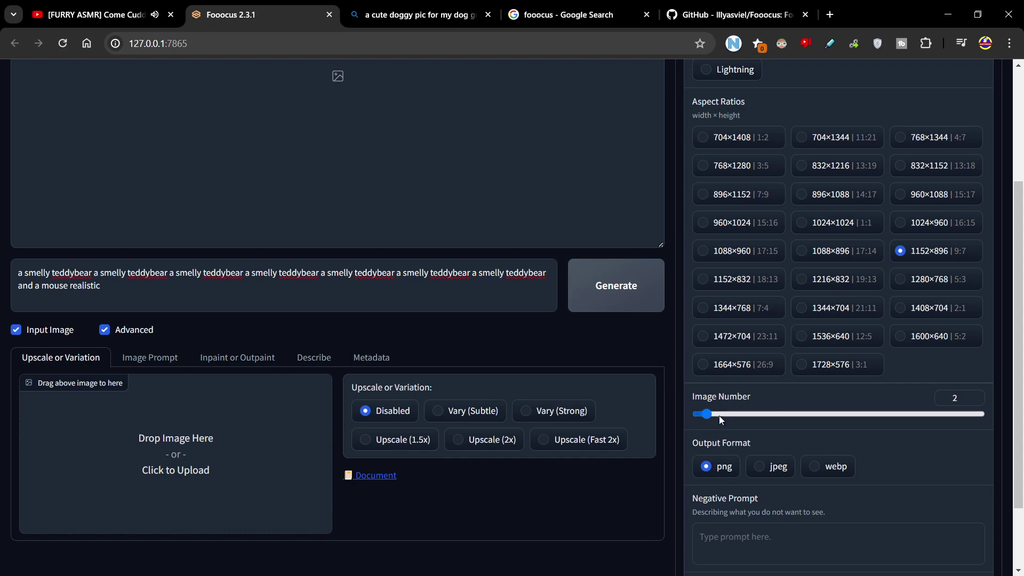
Set Image Number to 10 and start generating the teddybear images
left_click_drag(706, 414, 782, 414)
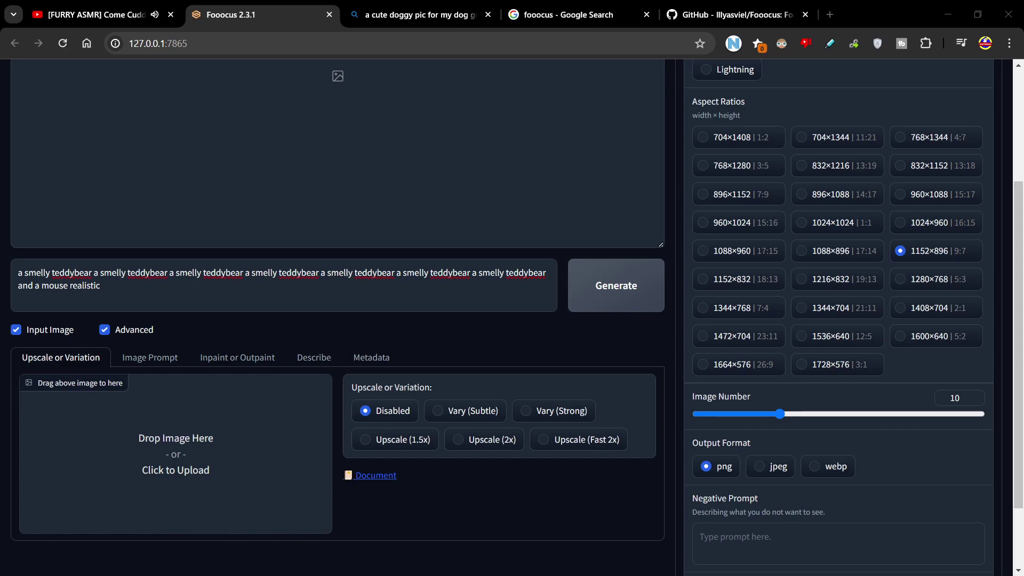
scroll(586, 321, "up", 3)
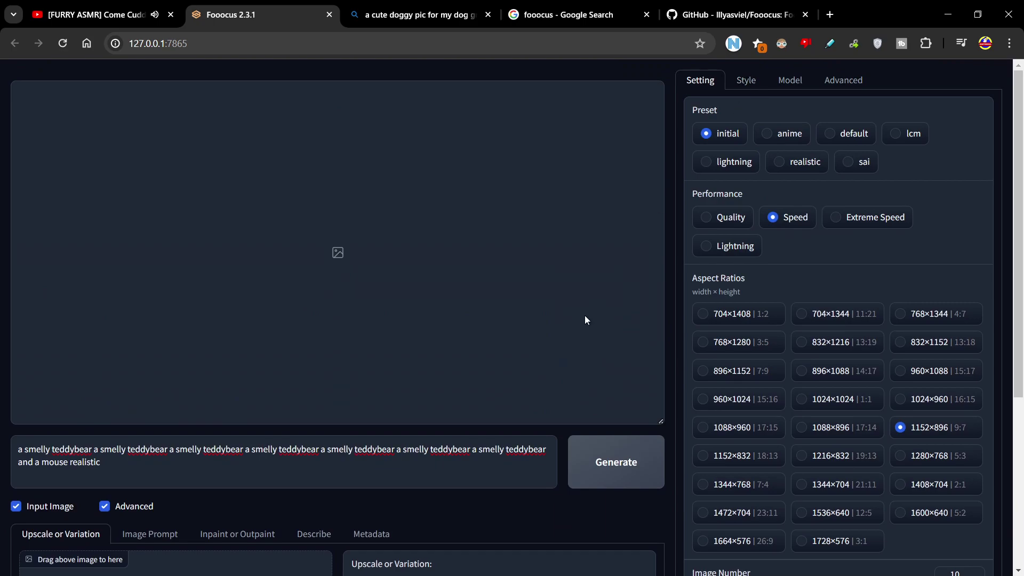
scroll(585, 318, "down", 5)
scroll(541, 322, "up", 1)
left_click(612, 271)
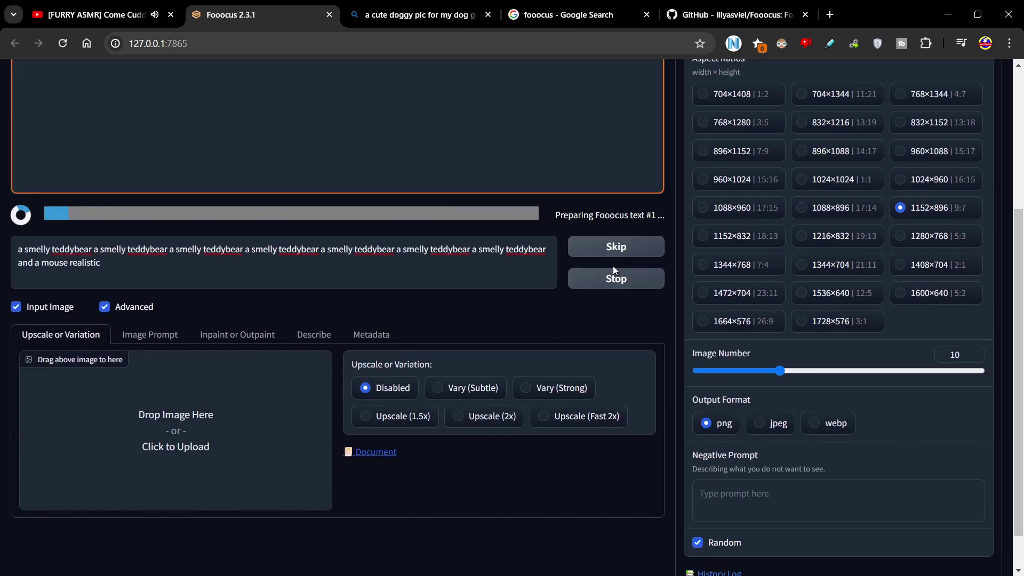
Wait for sampling to reach step 10/30, then go to the Image Prompt tab
scroll(495, 396, "down", 2)
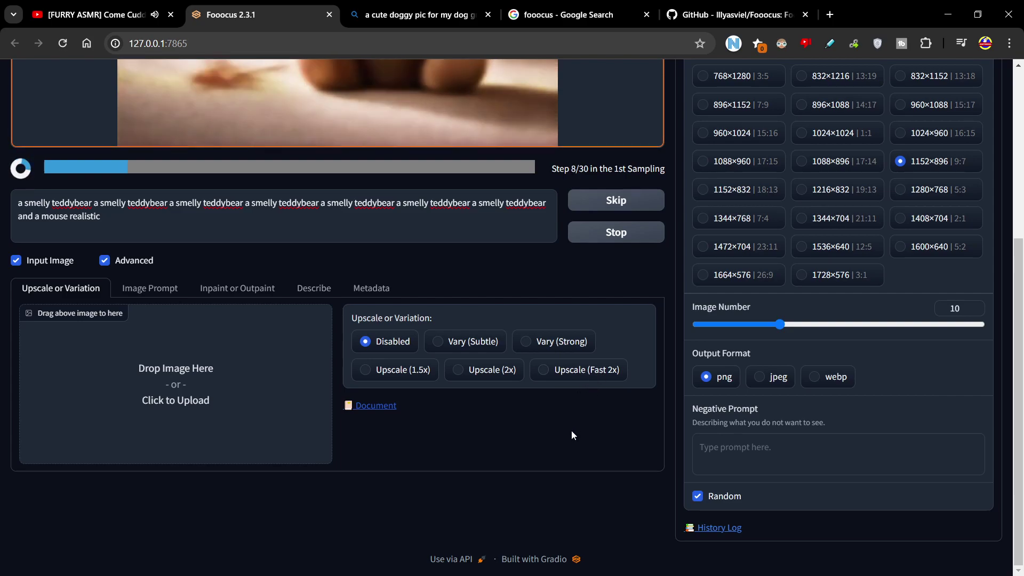
left_click(150, 288)
scroll(162, 290, "down", 2)
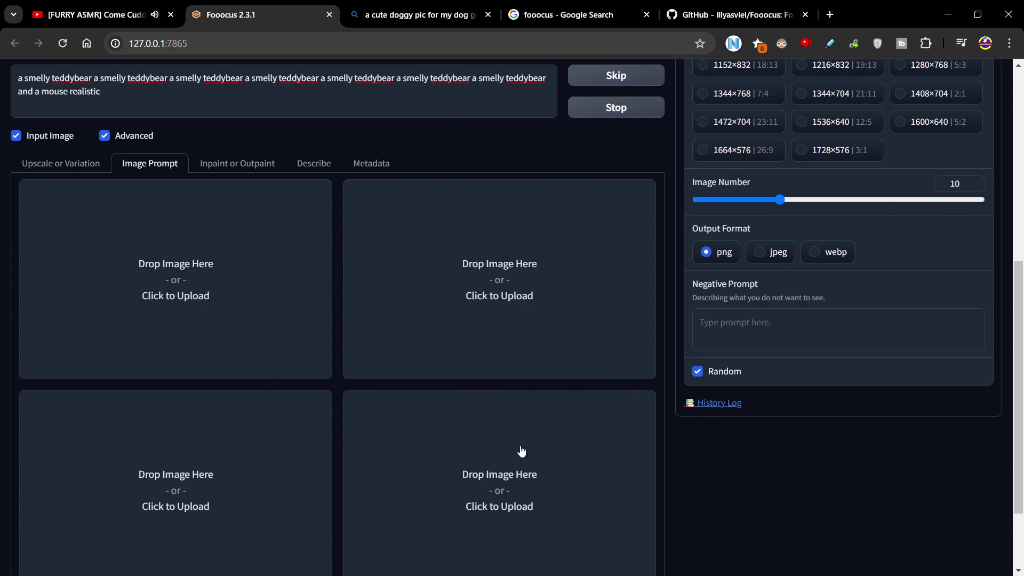
Upload the leather-jacket portrait photo into the first 'Drop Image Here' slot
scroll(381, 371, "down", 2)
scroll(327, 258, "up", 1)
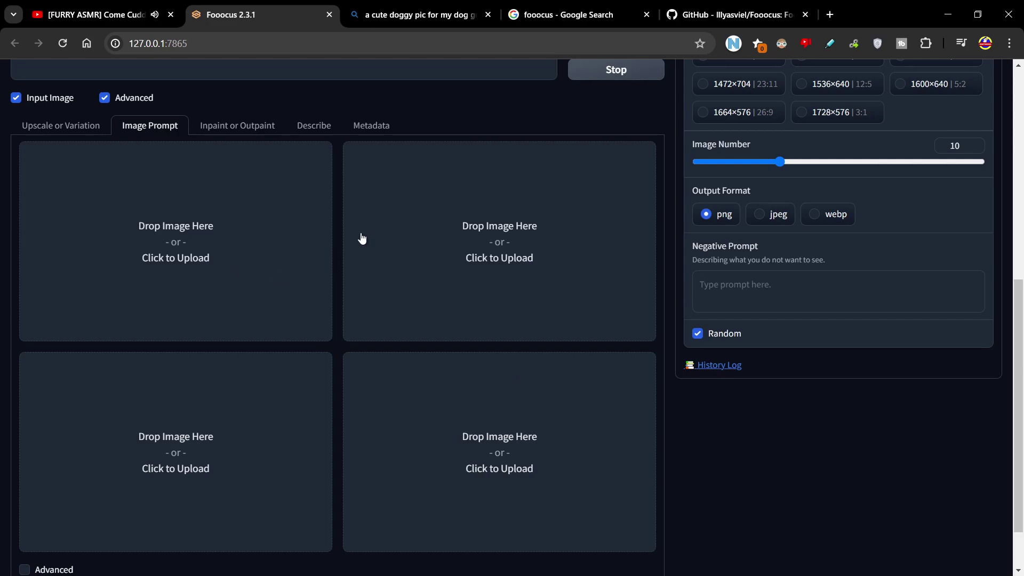
left_click(185, 219)
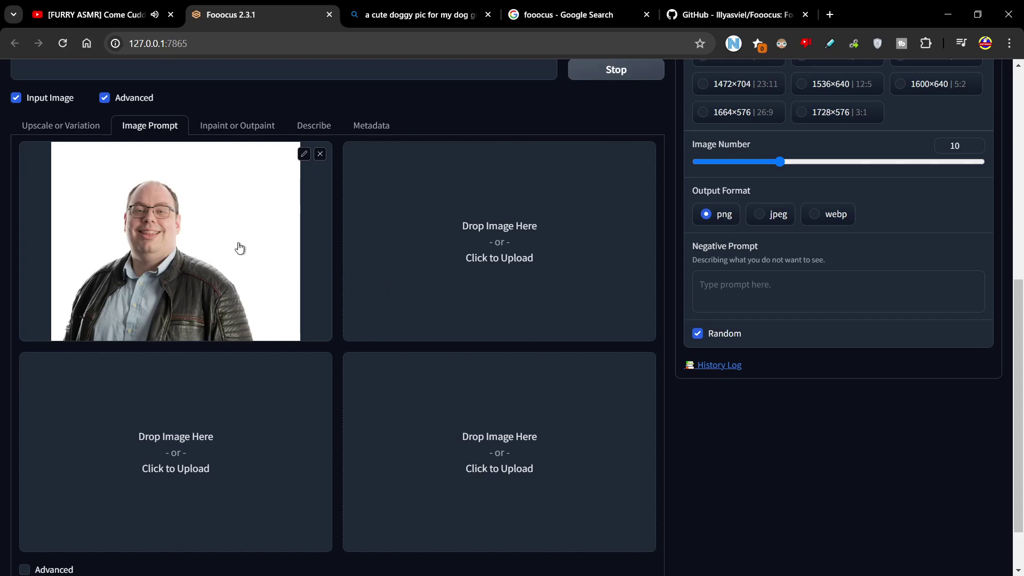
left_click(304, 155)
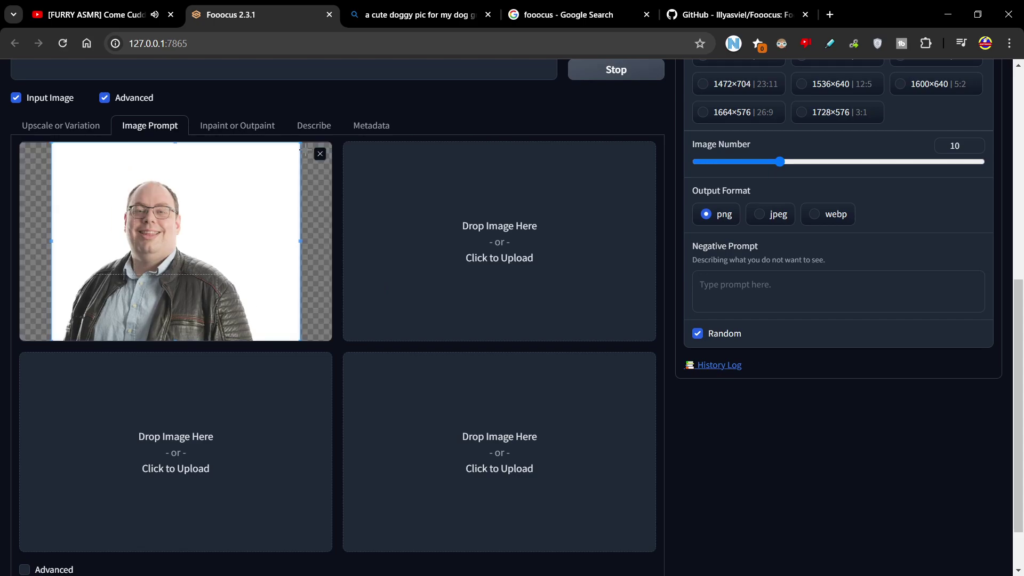
left_click(320, 154)
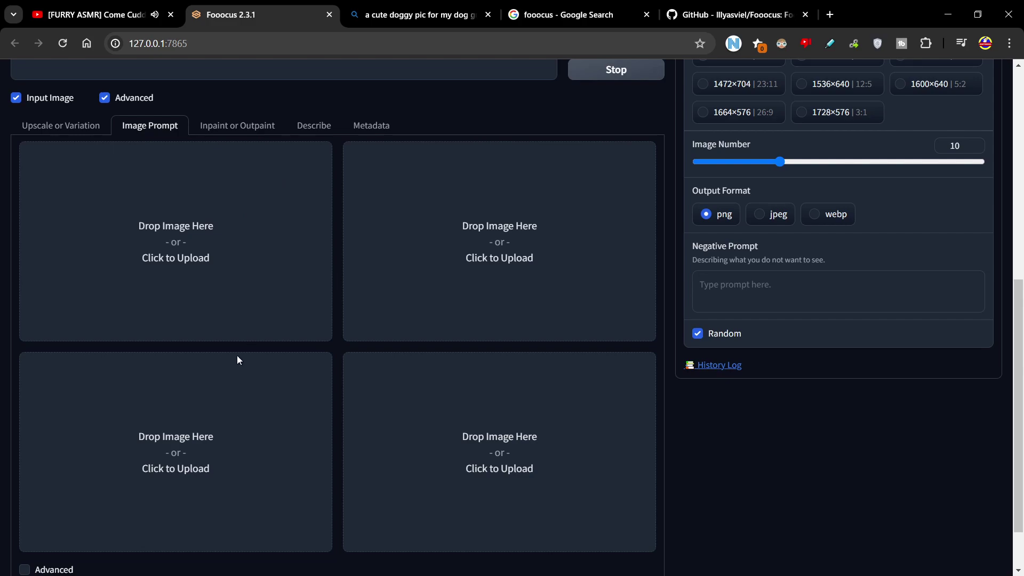
scroll(235, 245, "down", 1)
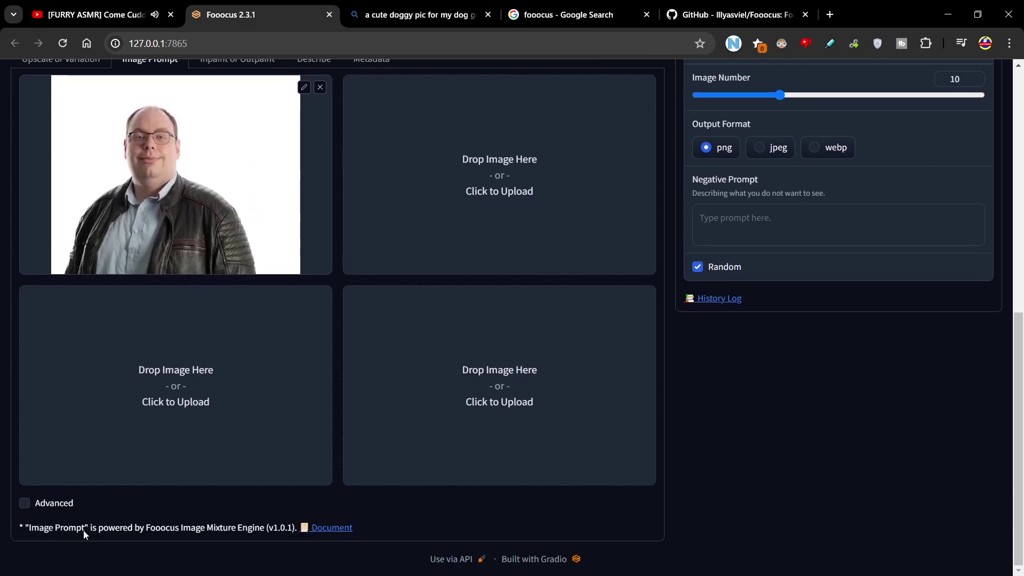
Show the image prompt Advanced controls and set the first slot's mode to FaceSwap
left_click(23, 503)
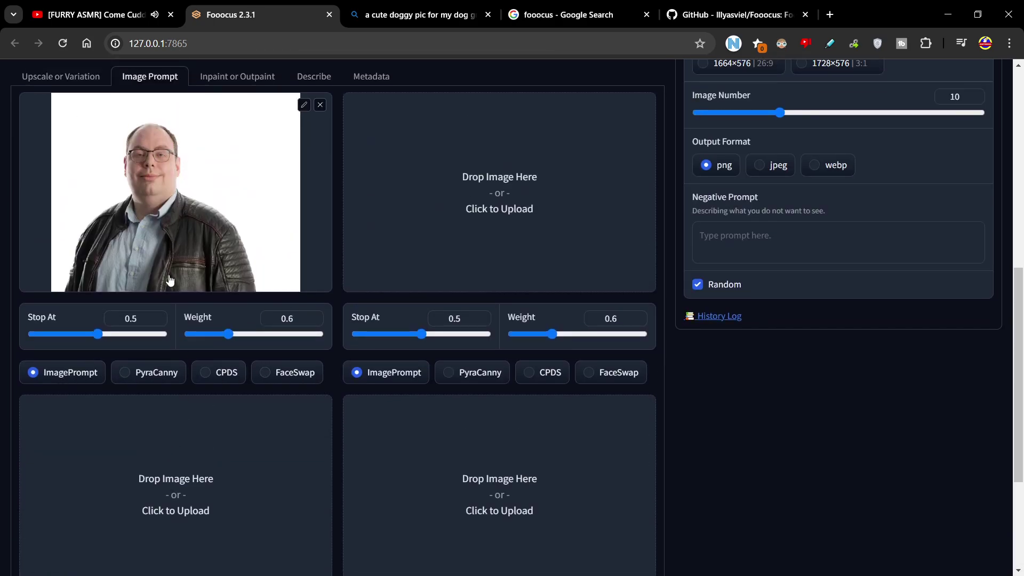
left_click(155, 379)
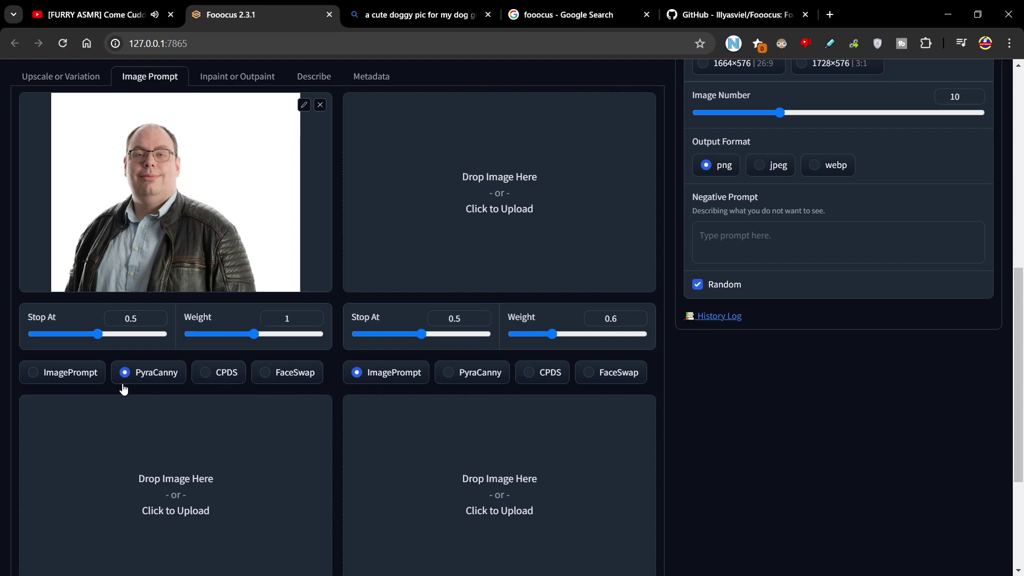
left_click(229, 381)
left_click(288, 378)
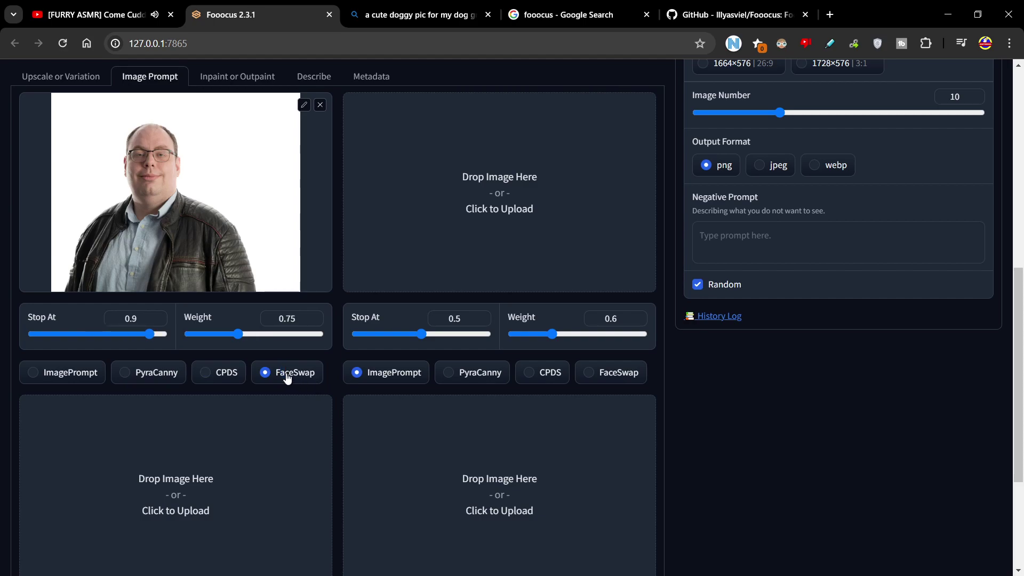
Set the first image's Stop At to 0.98 and Weight to 0.95
left_click(157, 334)
left_click_drag(156, 334, 160, 334)
mouse_move(239, 335)
left_mouse_down()
mouse_move(260, 333)
mouse_move(251, 333)
left_mouse_up()
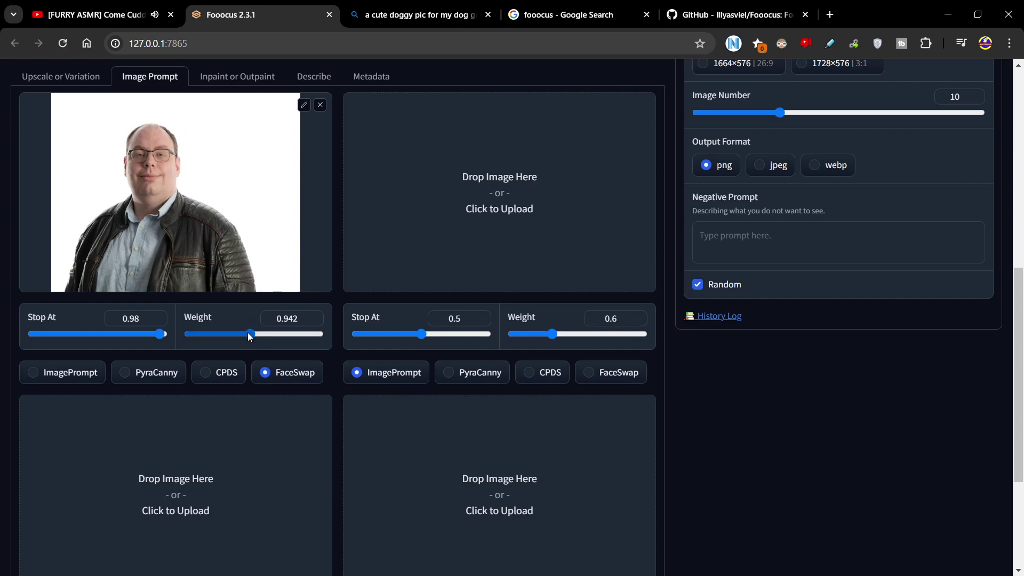
mouse_move(251, 333)
left_mouse_down()
mouse_move(266, 330)
mouse_move(247, 337)
left_mouse_up()
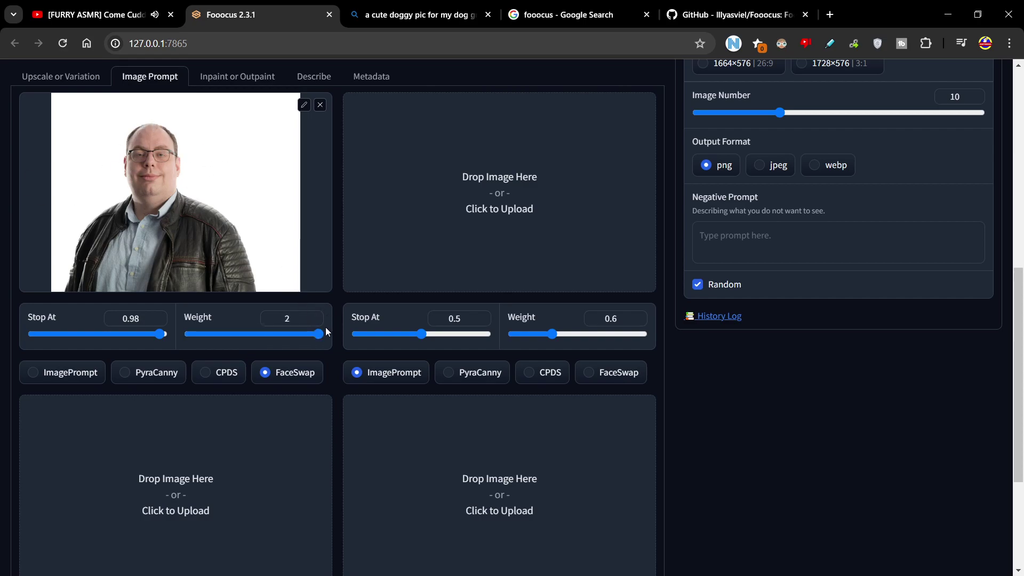
left_click_drag(320, 333, 250, 332)
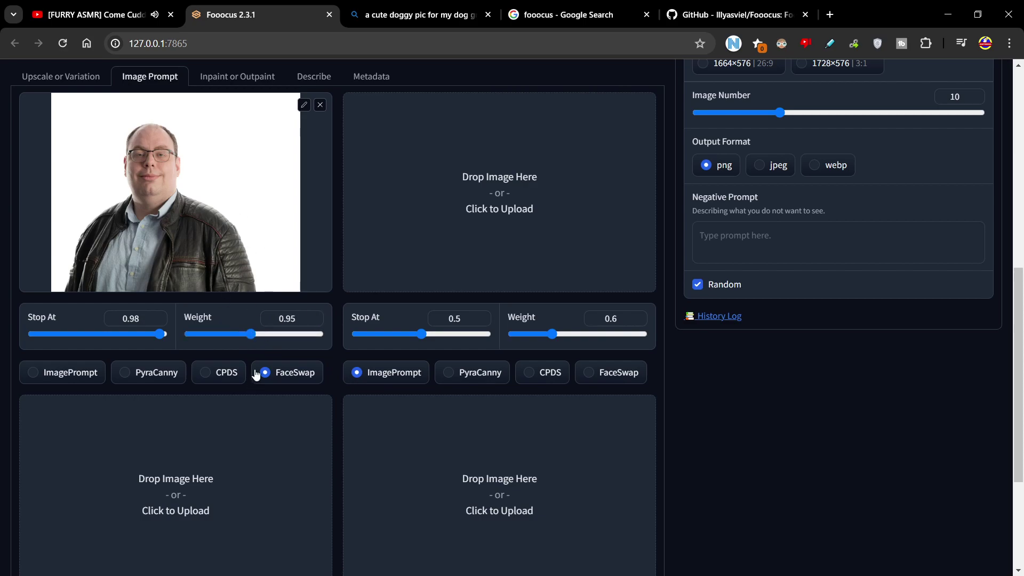
scroll(341, 340, "up", 1)
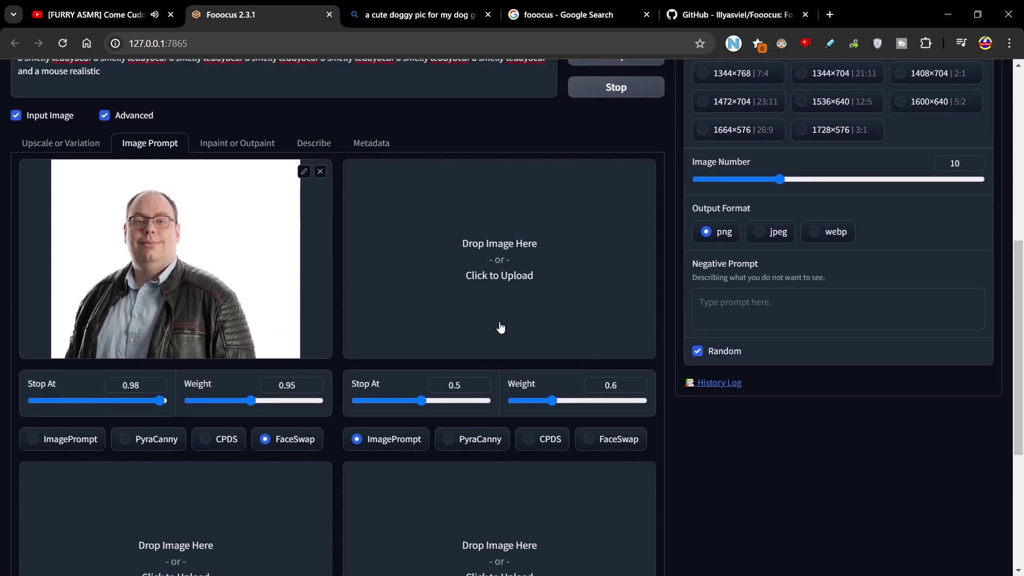
scroll(479, 247, "down", 4)
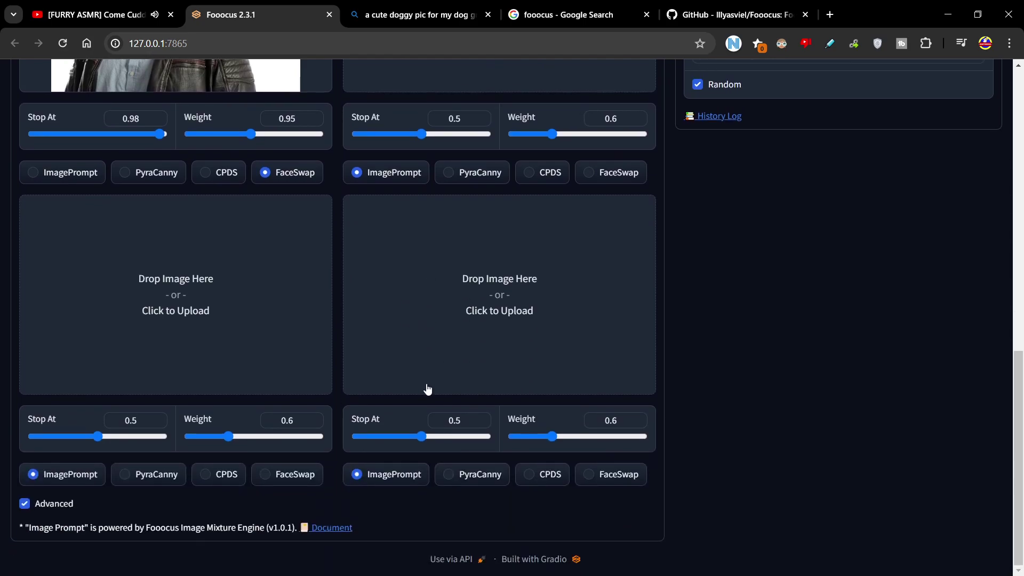
scroll(407, 297, "up", 10)
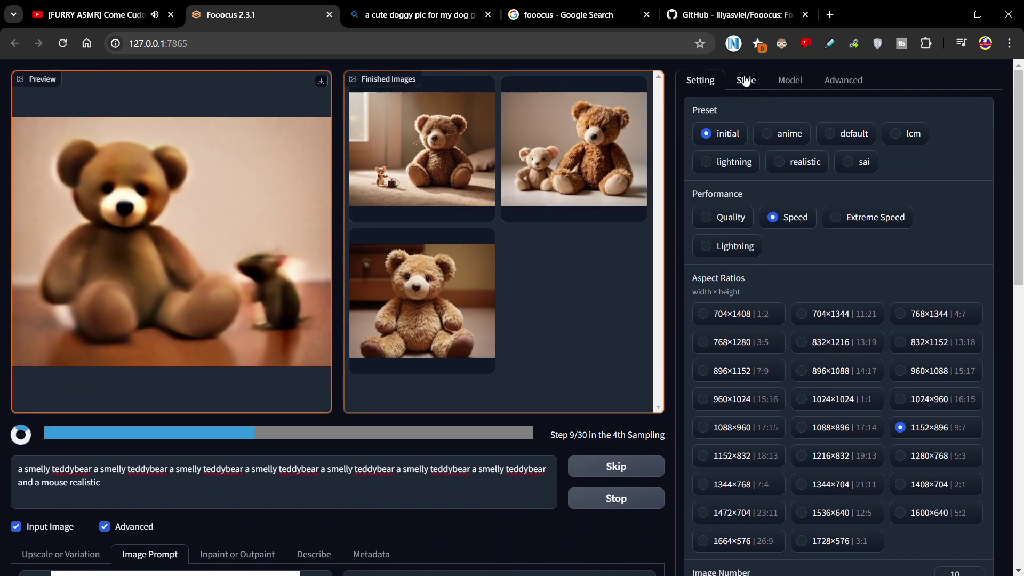
In the Style tab, enable the MRE Undead Art and Expressionism styles
left_click(746, 81)
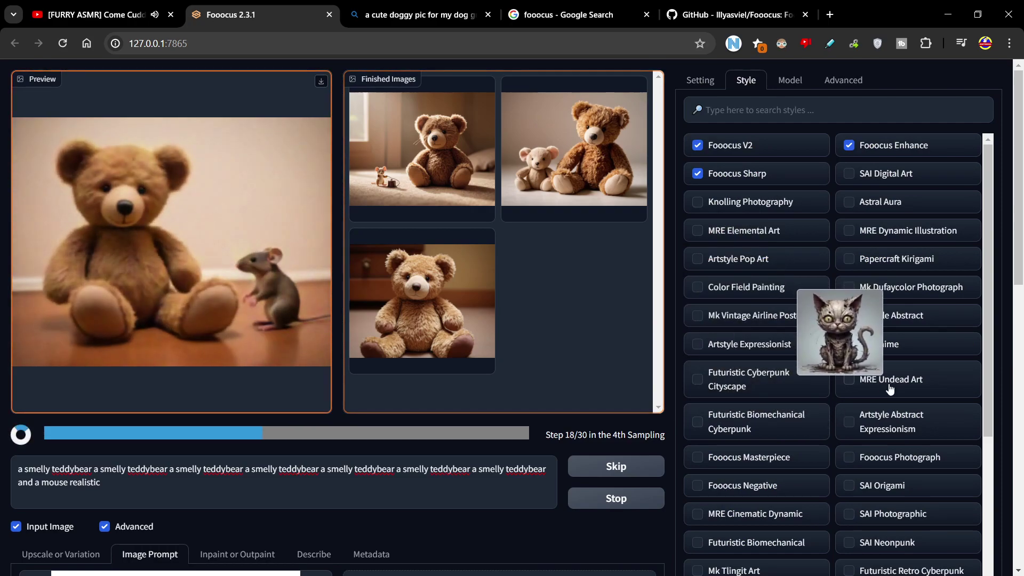
left_click(853, 380)
scroll(805, 416, "down", 6)
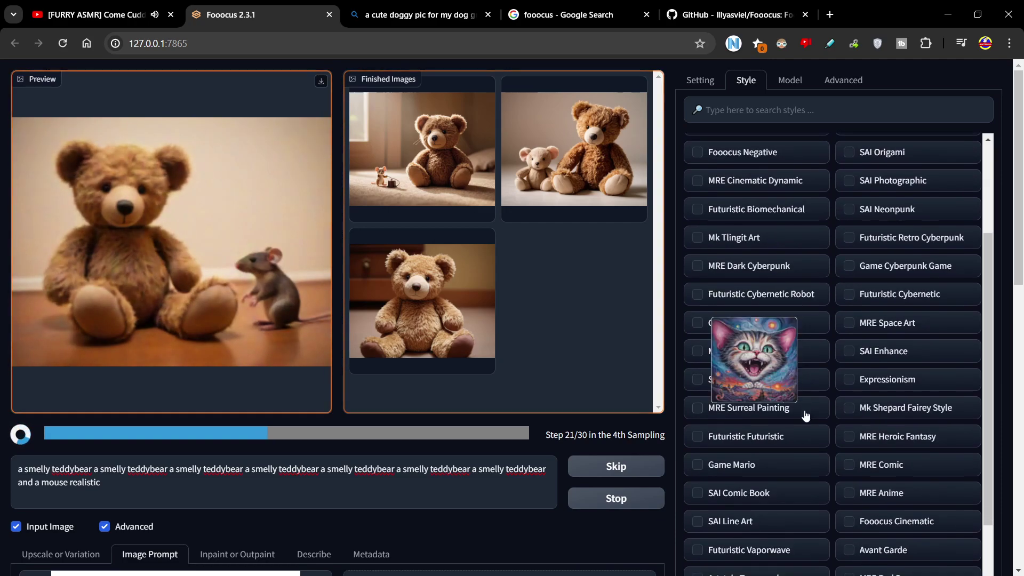
left_click(877, 380)
scroll(854, 384, "down", 13)
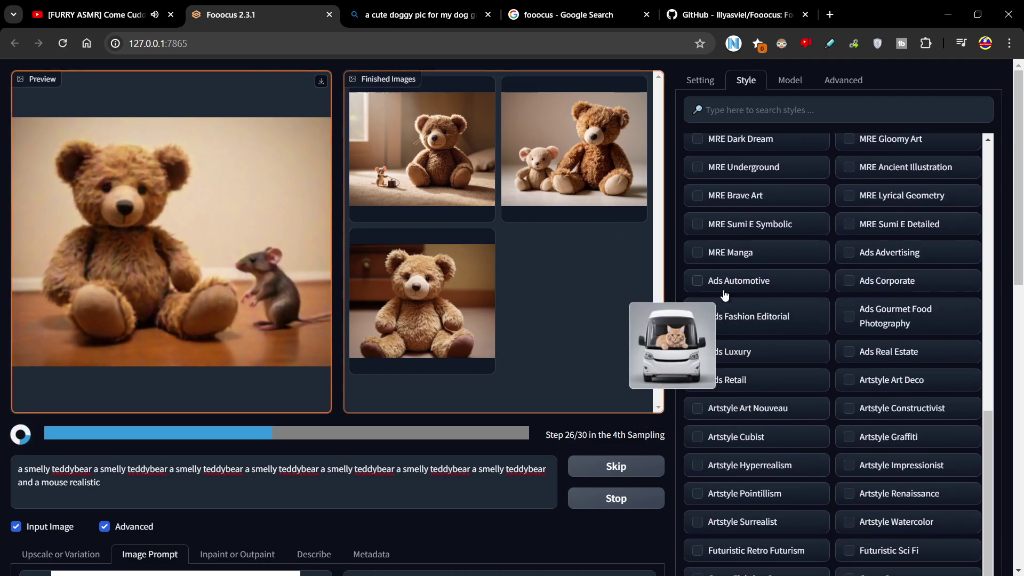
Add MRE Manga, Misc Dreamscape and Game Minecraft styles, then view the Model settings
left_click(727, 254)
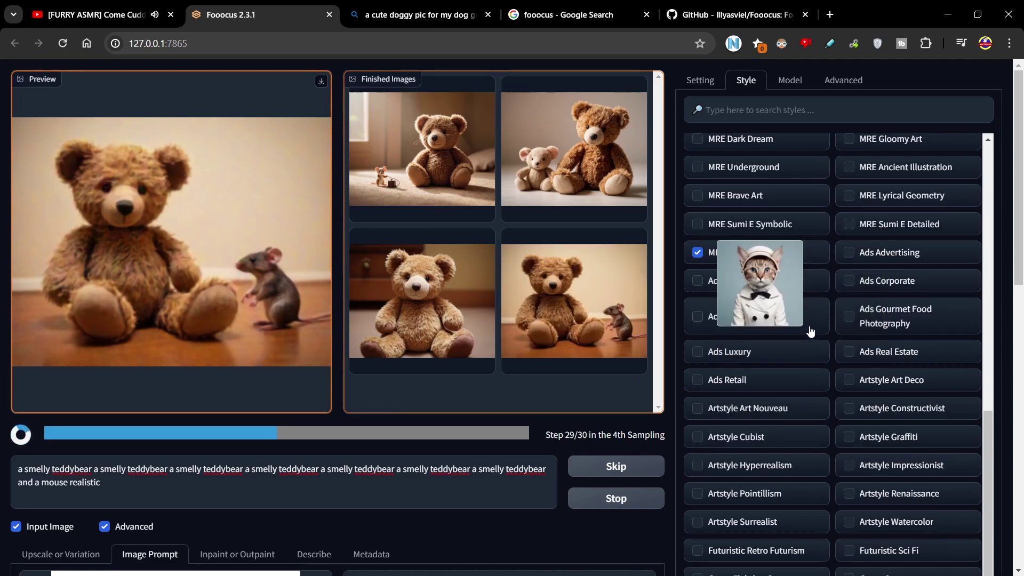
scroll(888, 421, "down", 5)
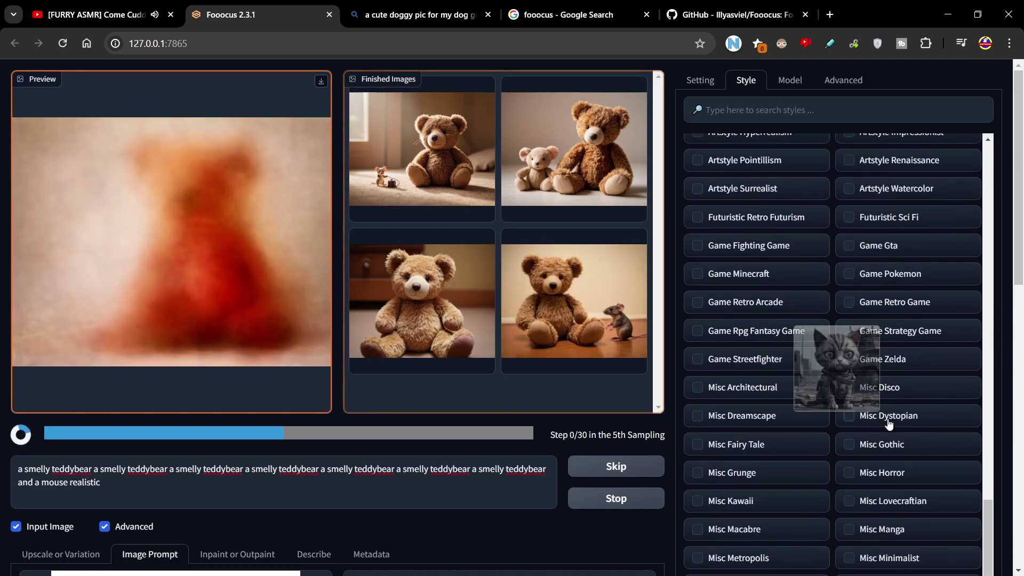
left_click(816, 415)
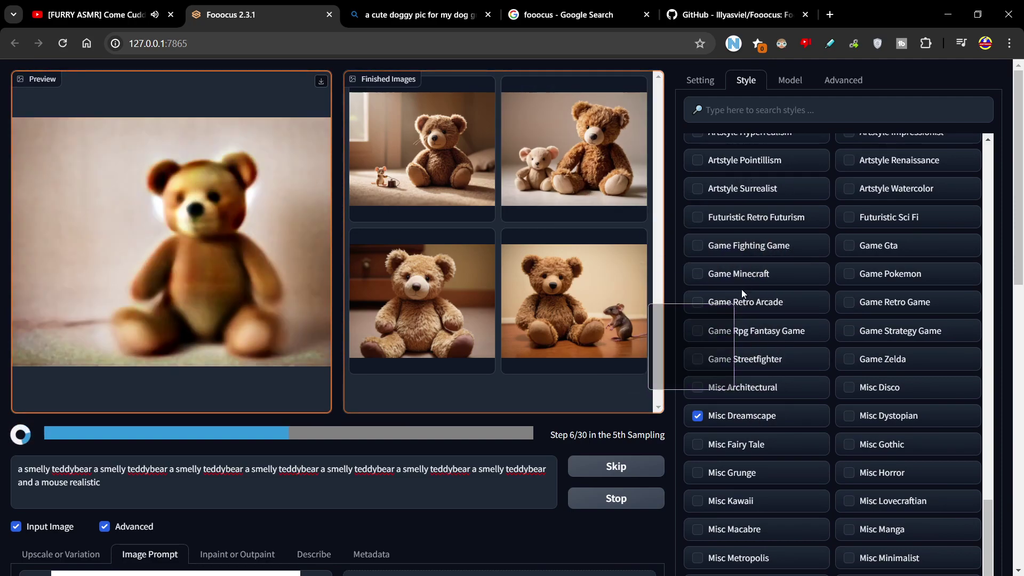
left_click(752, 275)
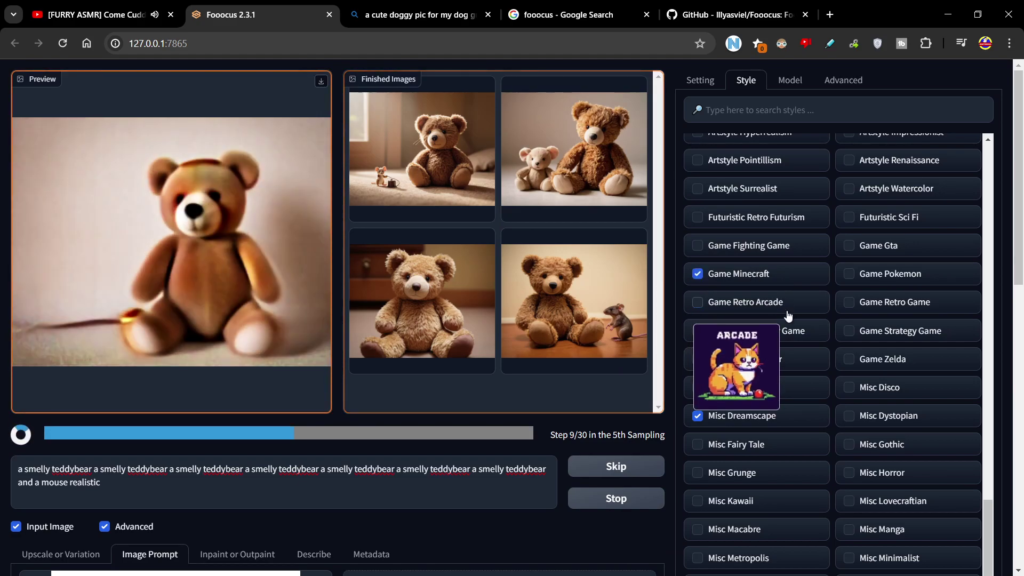
scroll(788, 311, "up", 15)
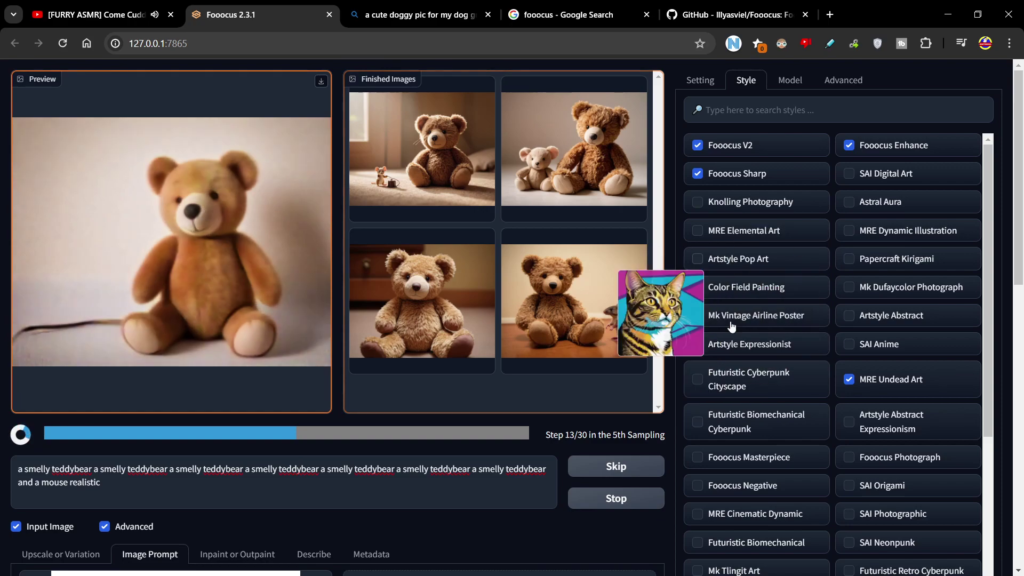
left_click(853, 379)
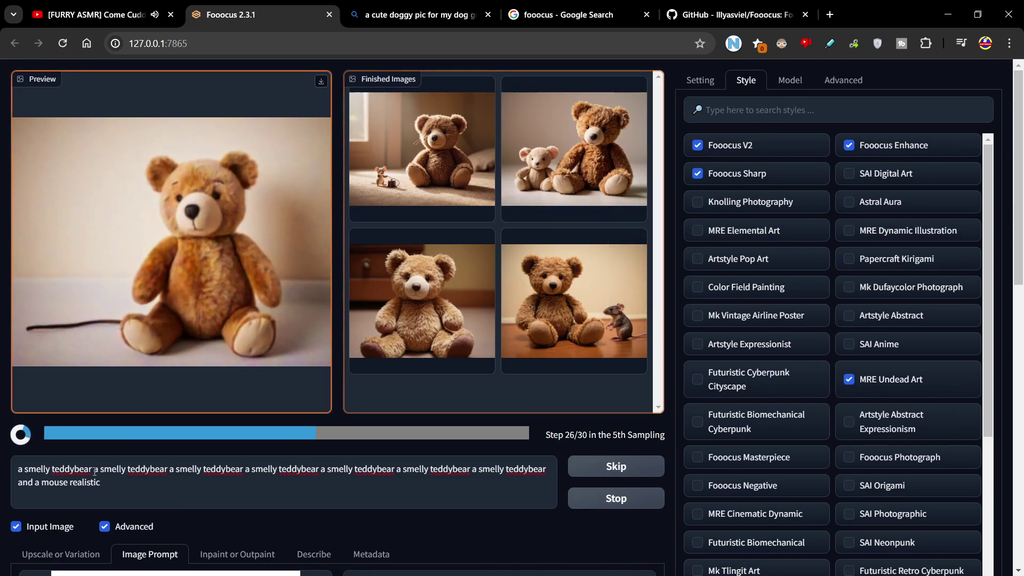
left_click(790, 81)
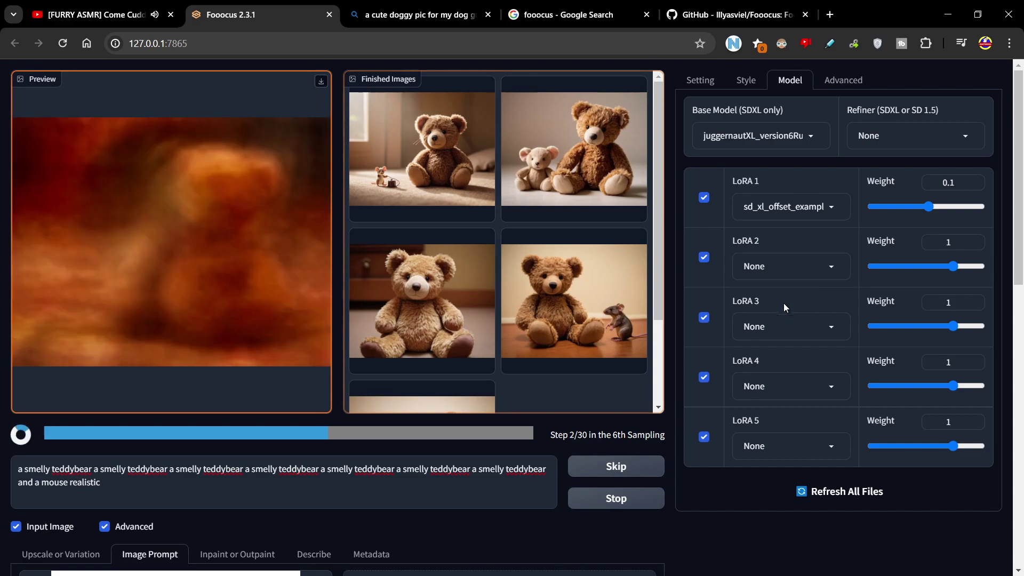
Check Guidance Scale and Image Sharpness under Advanced, then return to the Setting tab
left_click(845, 81)
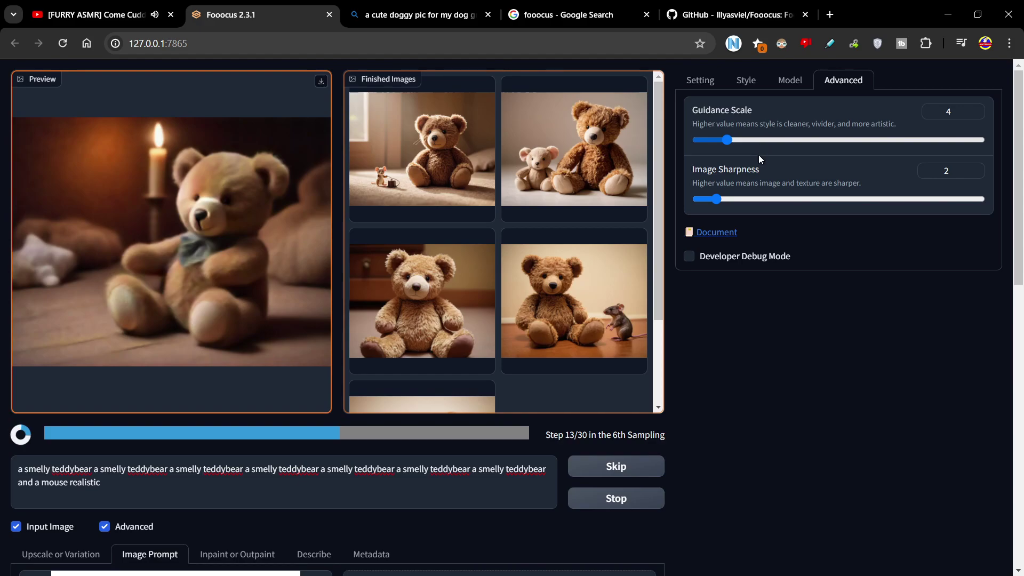
left_click(699, 80)
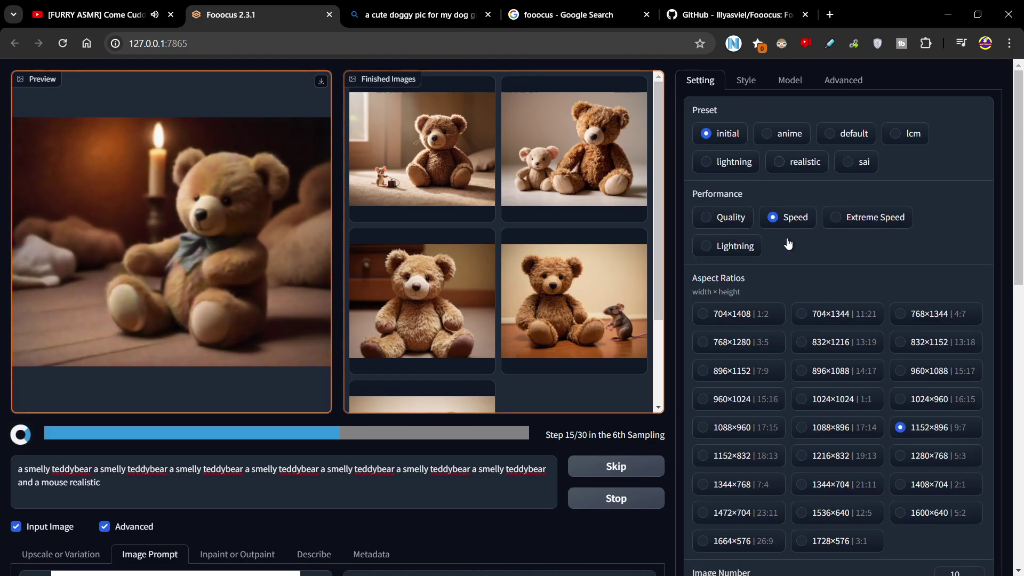
scroll(784, 373, "down", 7)
scroll(798, 391, "up", 7)
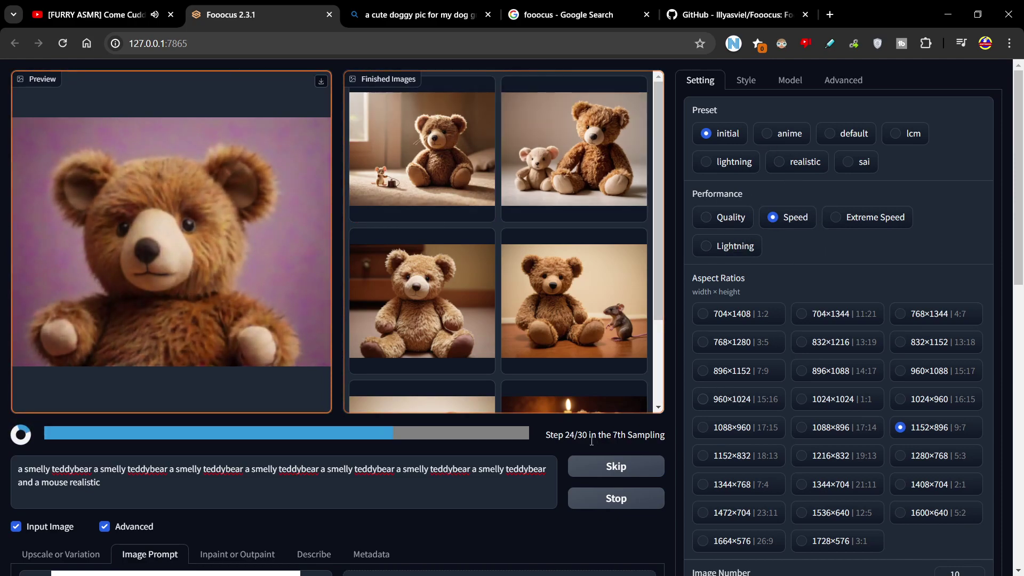
scroll(273, 439, "down", 5)
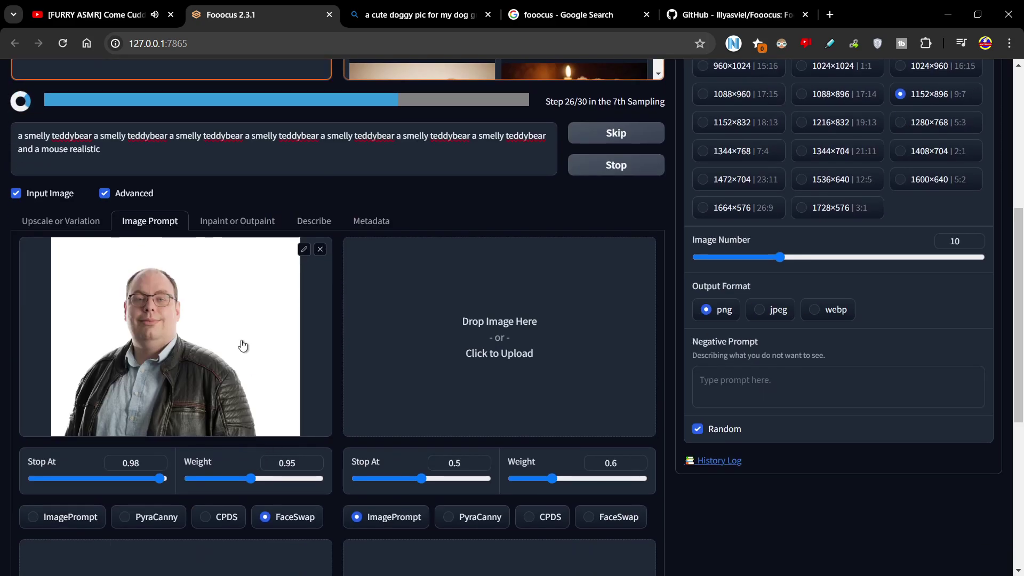
scroll(239, 346, "up", 5)
left_click(312, 484)
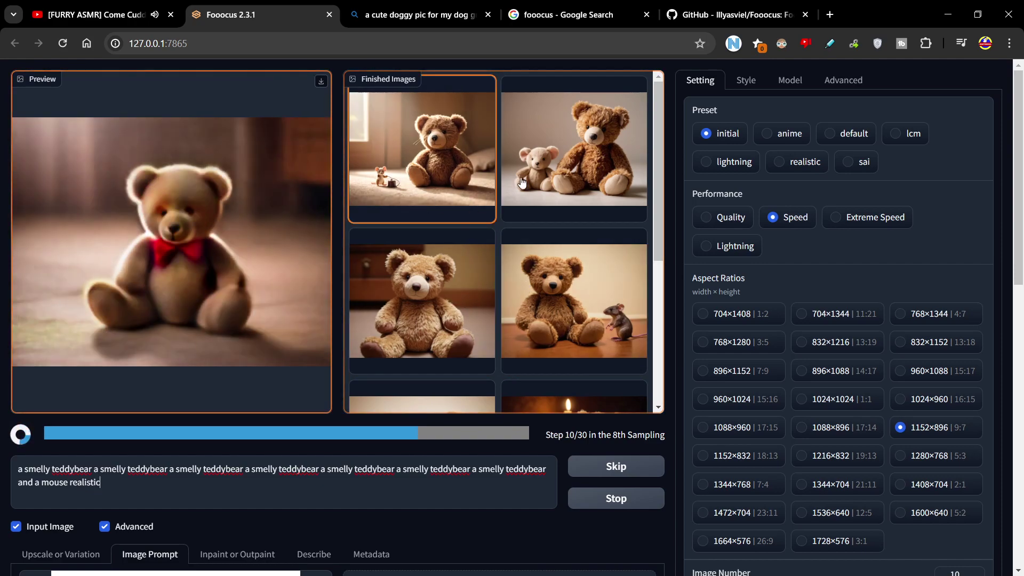
left_click_drag(661, 127, 651, 302)
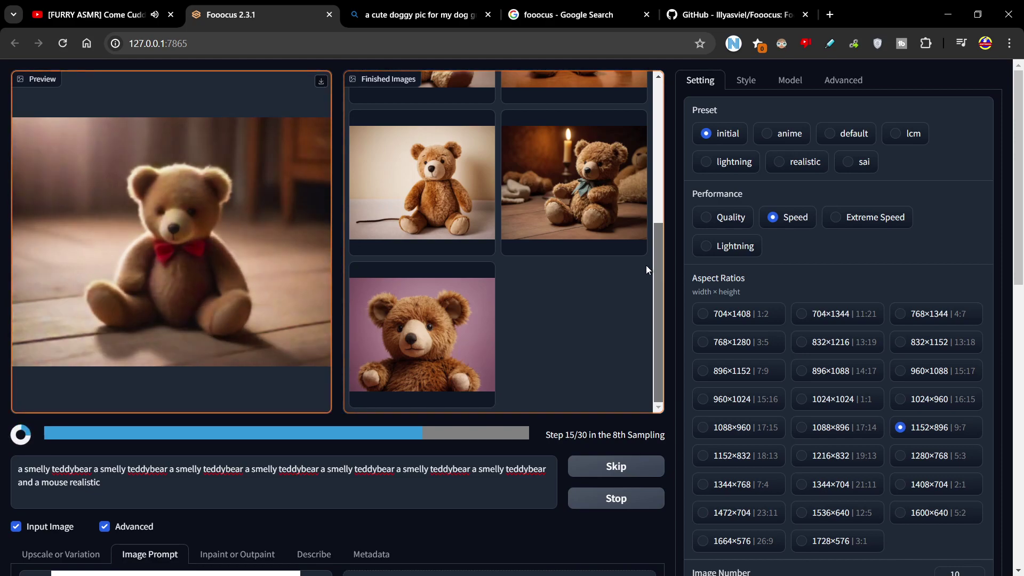
scroll(646, 280, "up", 5)
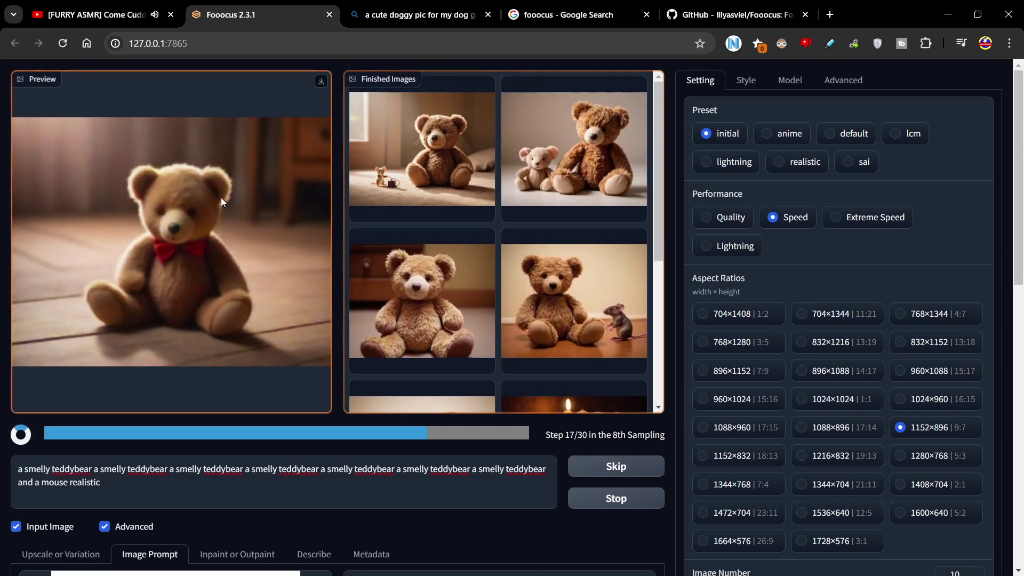
left_click(420, 151)
Browse the generated teddy bears full-screen, returning to the bear-with-mouse image
left_click(468, 176)
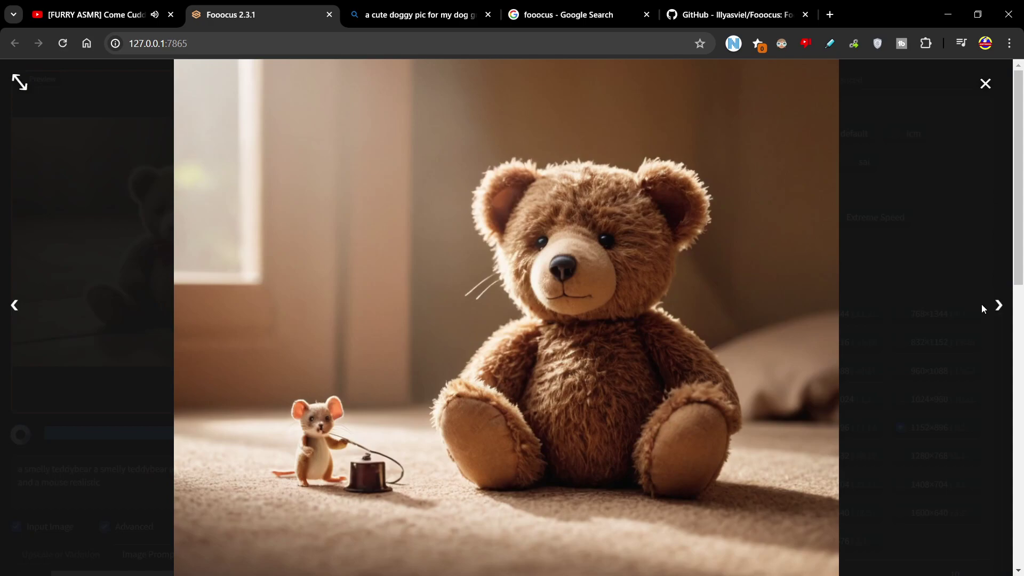
left_click(998, 310)
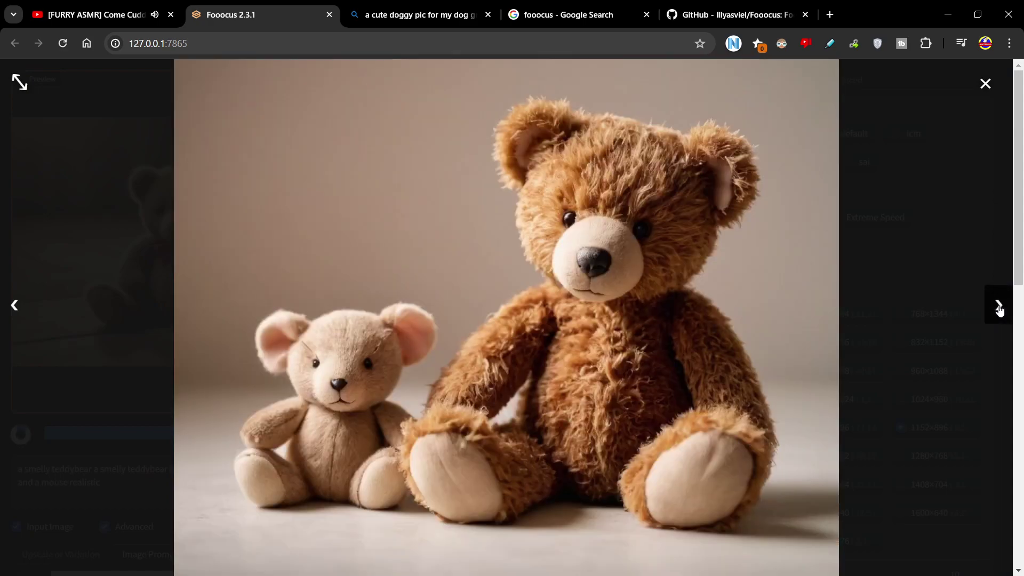
left_click(999, 311)
left_click(999, 310)
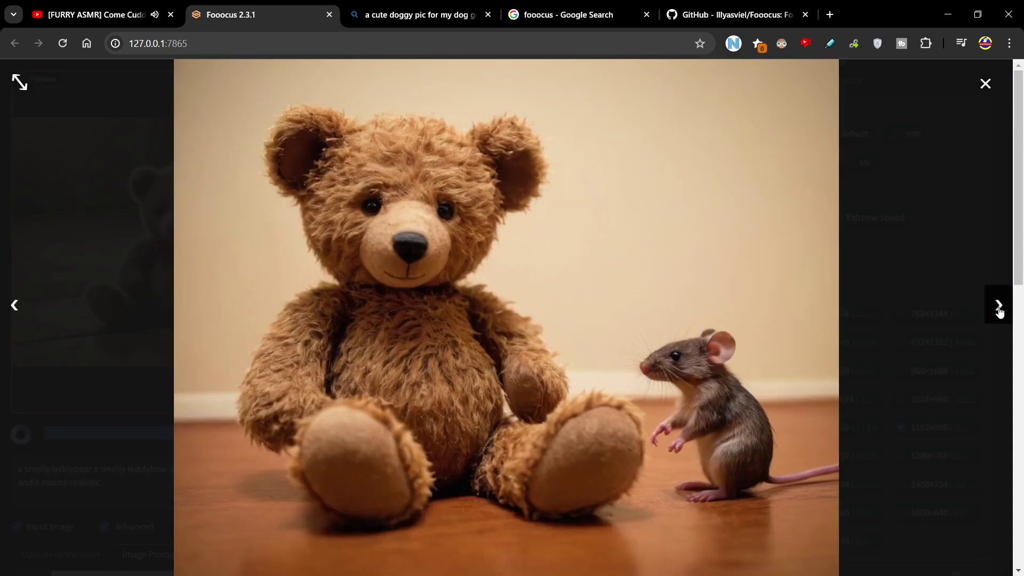
left_click(999, 311)
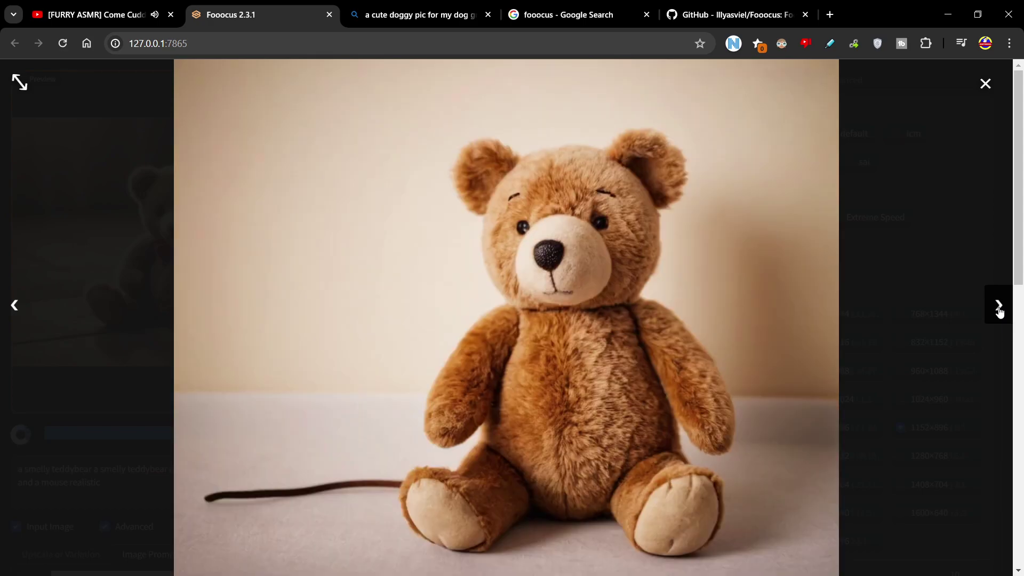
left_click(16, 308)
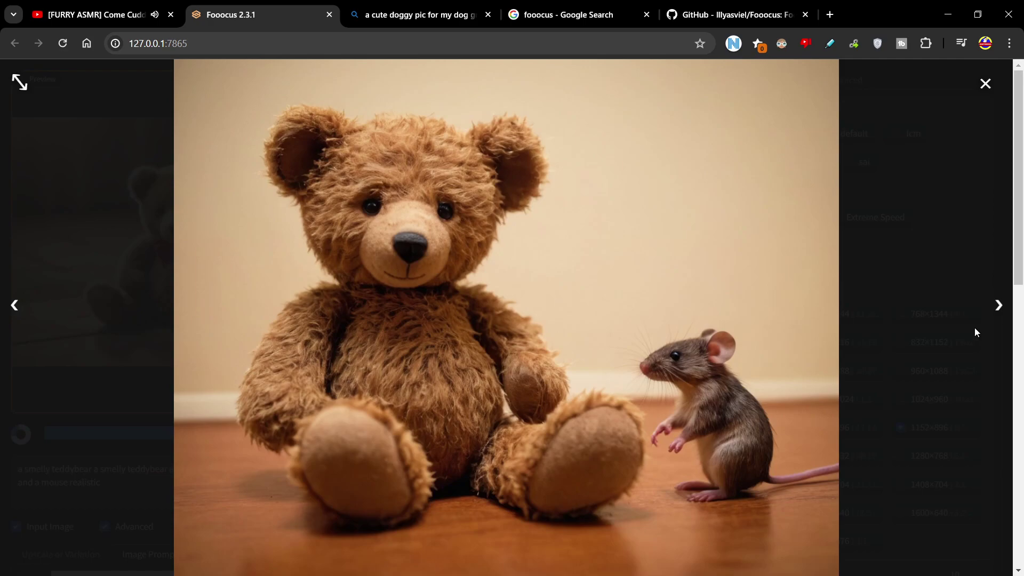
Flip past the candle, purple-background and red-bow bears to show the fluffy sitting bear large
left_click(999, 305)
left_click(999, 305)
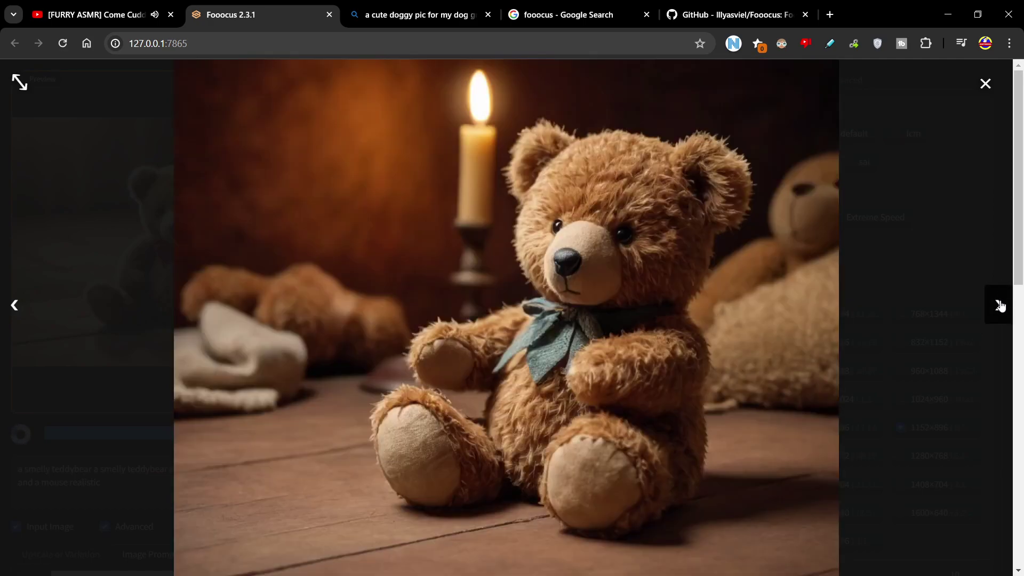
left_click(999, 305)
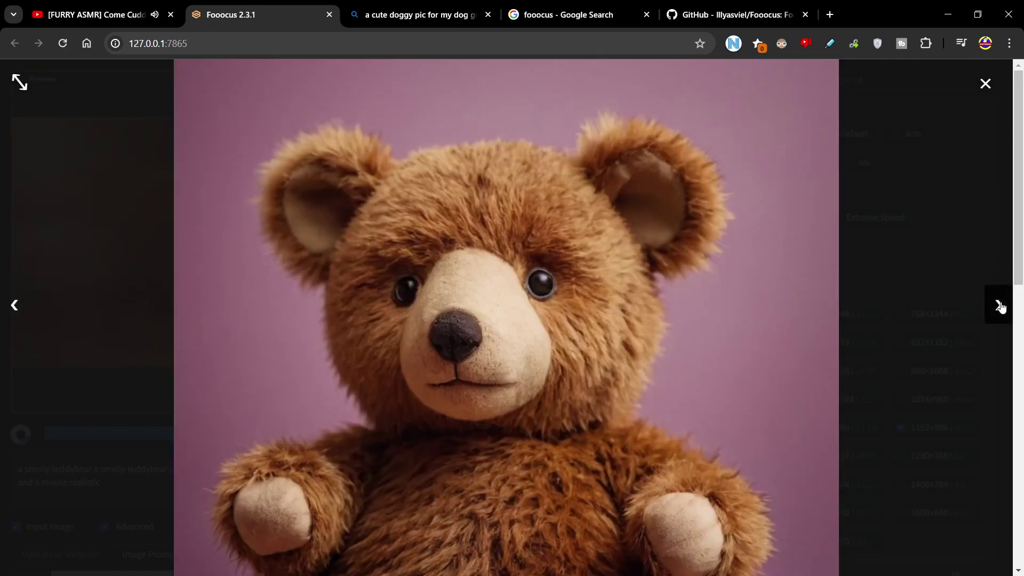
left_click(999, 306)
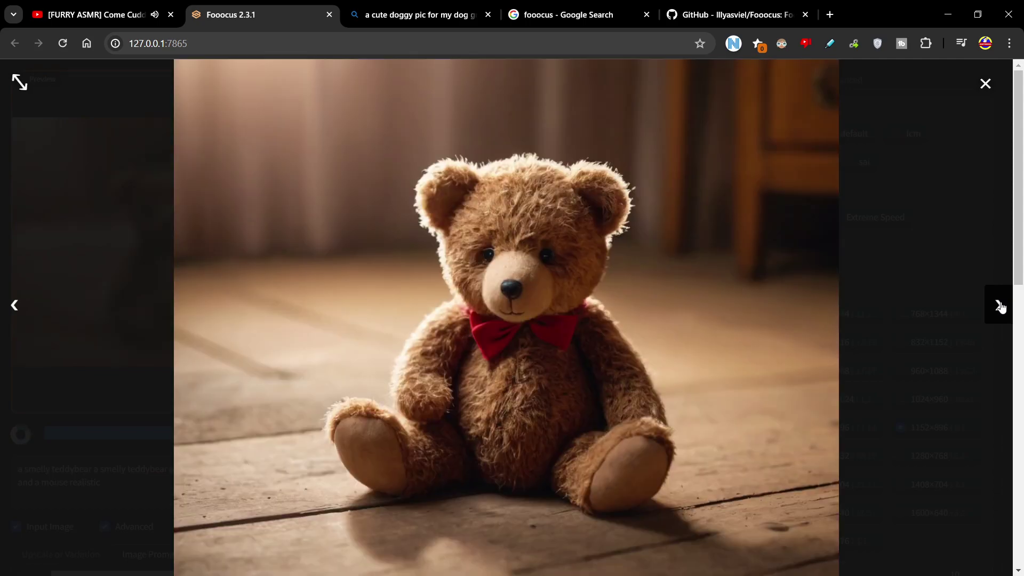
left_click(999, 306)
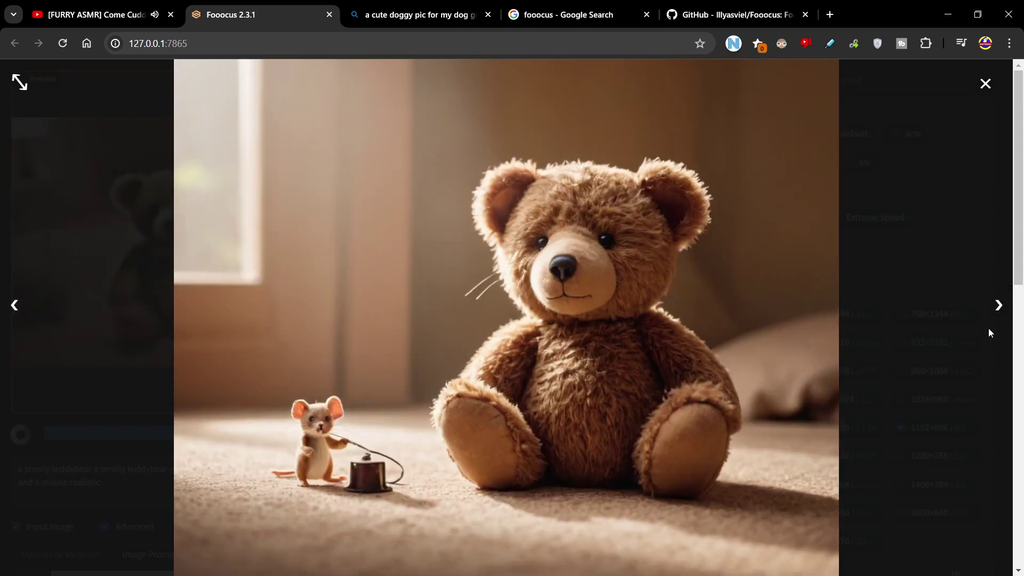
left_click(1004, 305)
left_click(1003, 304)
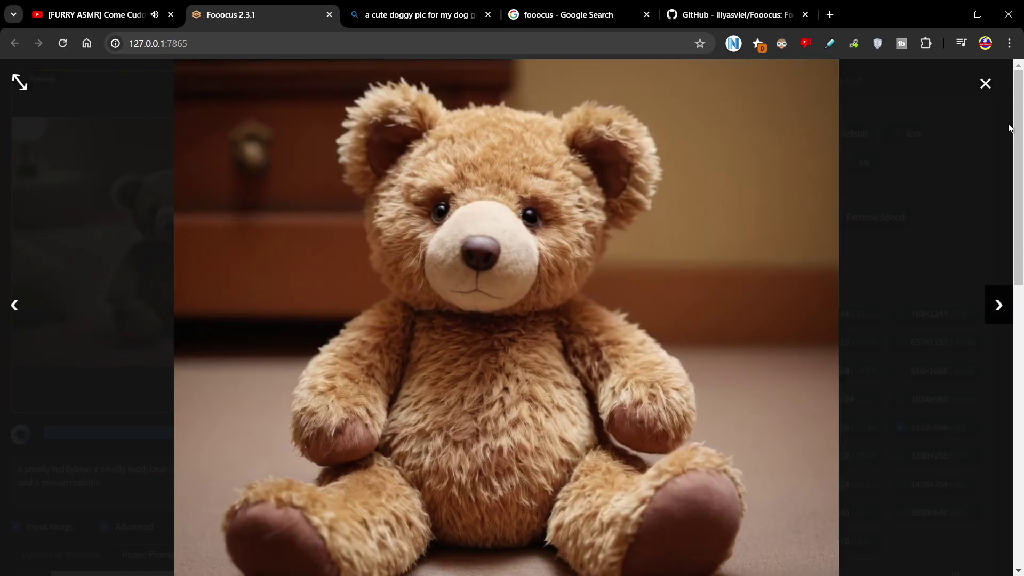
left_click(985, 84)
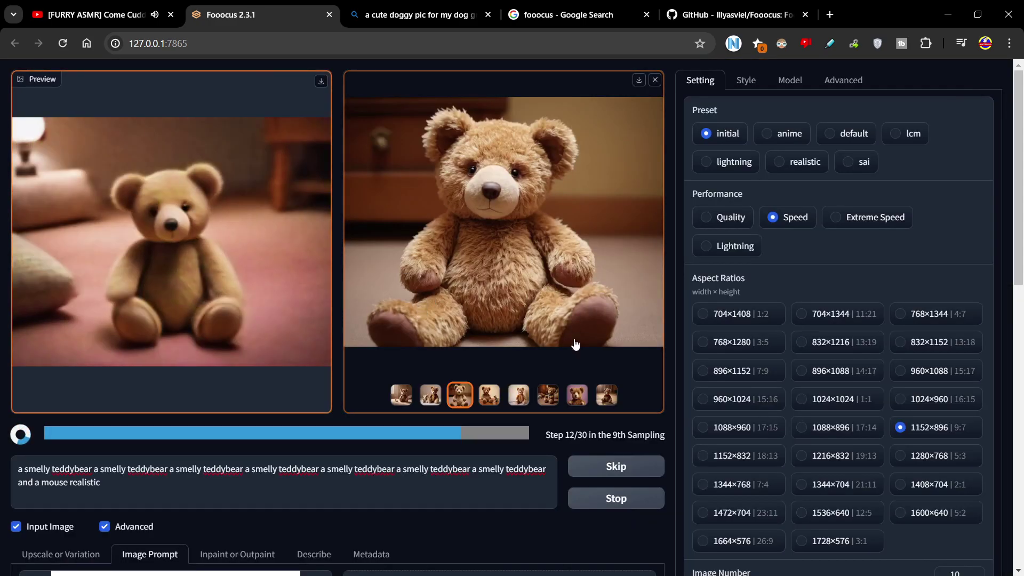
left_click(508, 235)
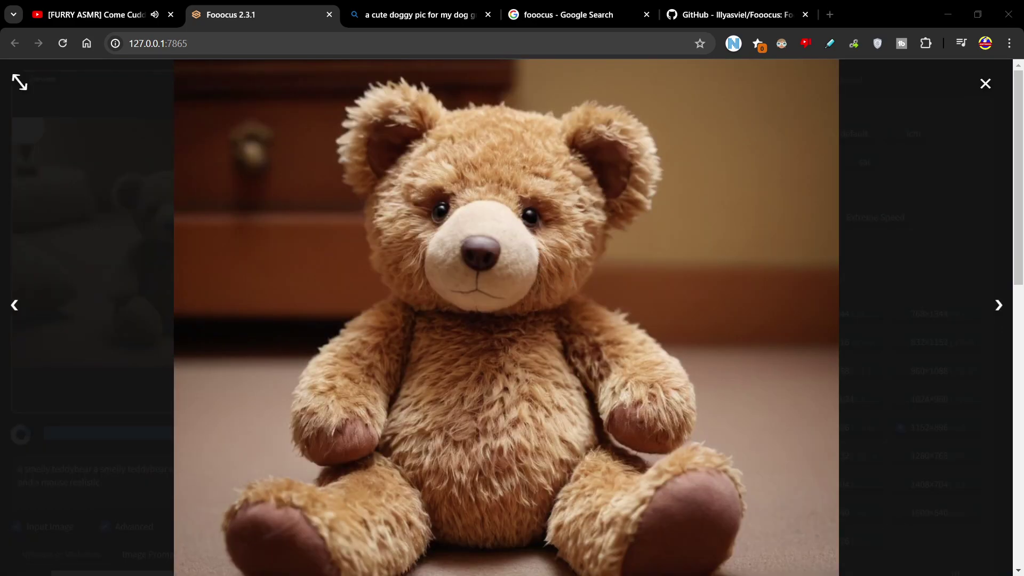
left_click(986, 83)
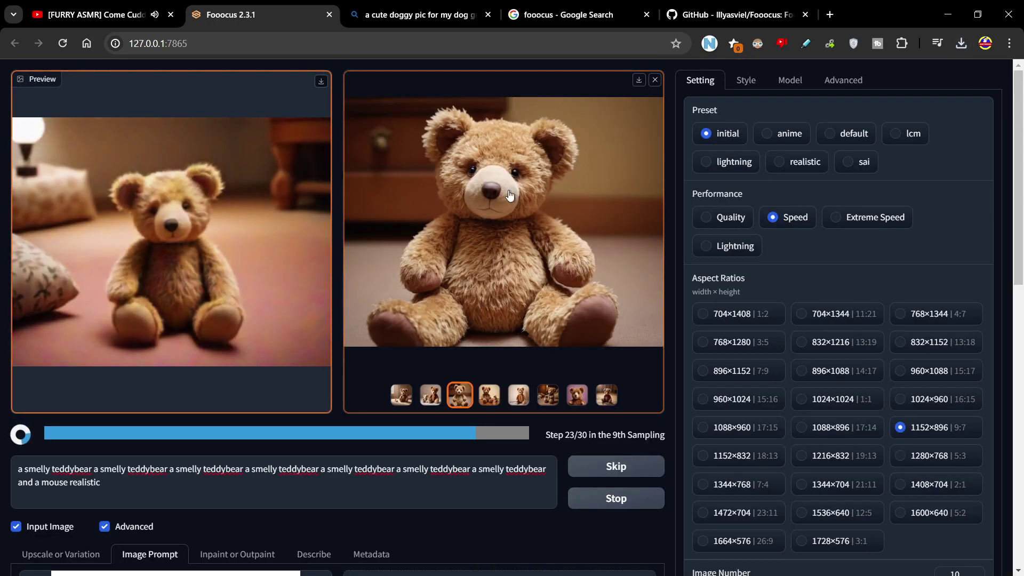
Switch to the Inpaint or Outpaint options and paste the fluffy teddy bear into the canvas
scroll(320, 202, "down", 5)
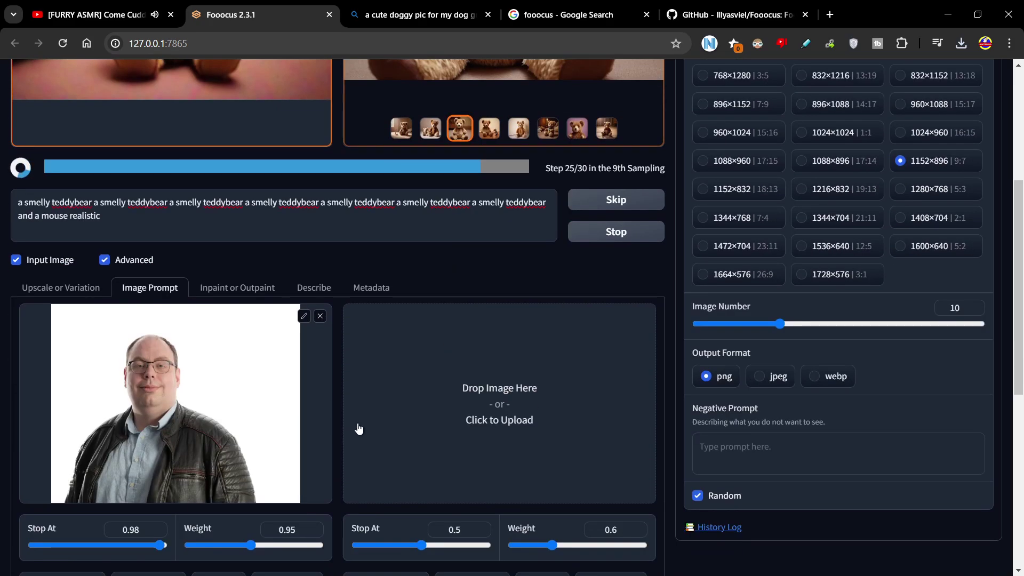
scroll(328, 264, "down", 2)
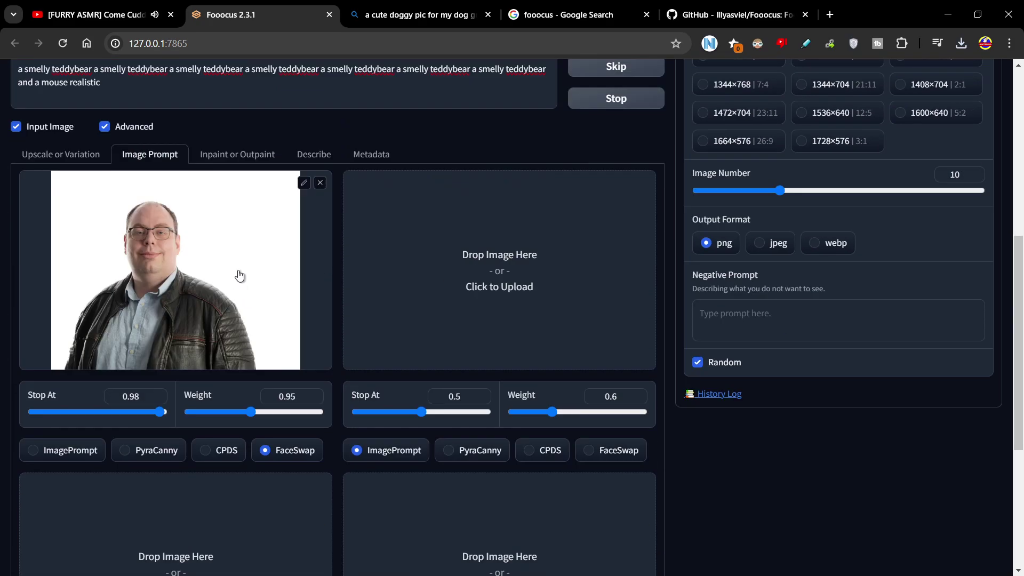
left_click(229, 161)
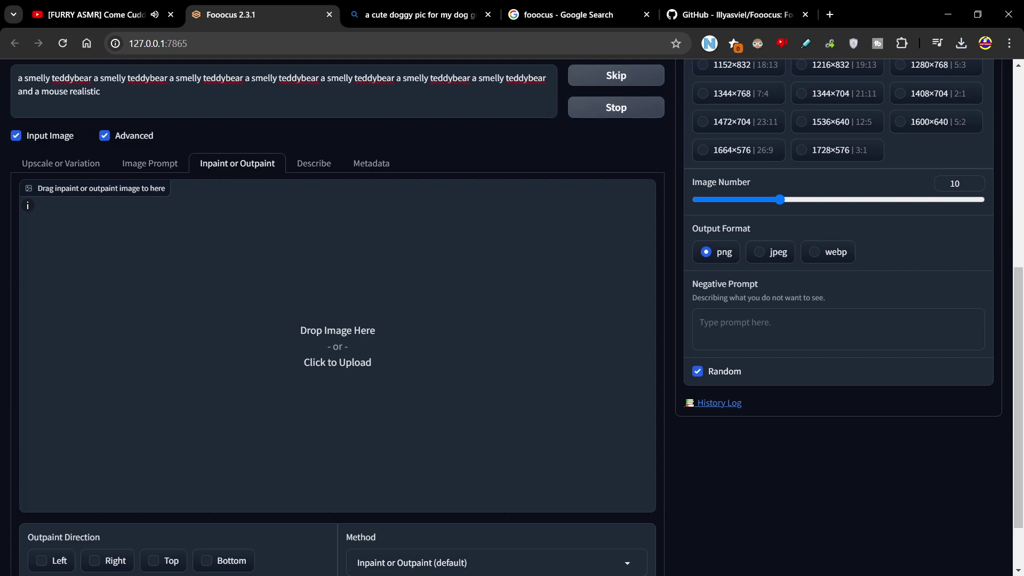
key("ctrl+v")
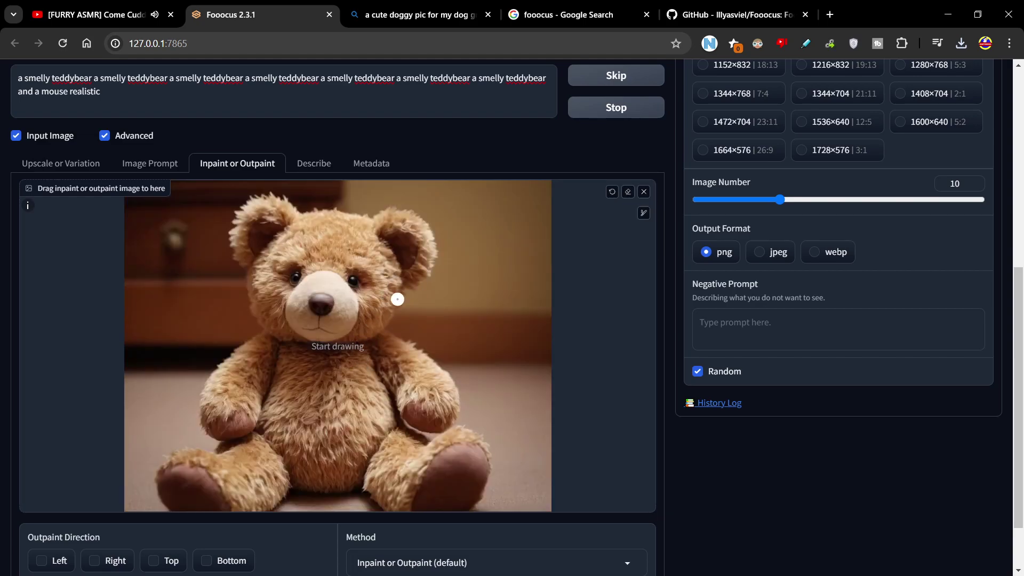
Paint a white inpaint mask across the top of the teddy bear's head and ears
mouse_move(315, 188)
left_mouse_down()
mouse_move(291, 188)
mouse_move(381, 188)
mouse_move(280, 204)
mouse_move(375, 201)
mouse_move(251, 223)
mouse_move(240, 210)
mouse_move(295, 201)
mouse_move(290, 215)
mouse_move(422, 207)
mouse_move(395, 219)
mouse_move(436, 225)
mouse_move(236, 235)
mouse_move(363, 227)
mouse_move(305, 239)
mouse_move(256, 220)
mouse_move(240, 227)
mouse_move(238, 212)
mouse_move(279, 213)
mouse_move(235, 212)
mouse_move(418, 205)
mouse_move(435, 222)
mouse_move(373, 187)
mouse_move(319, 203)
mouse_move(328, 187)
mouse_move(245, 199)
left_mouse_up()
mouse_move(376, 253)
left_mouse_down()
mouse_move(288, 228)
mouse_move(366, 236)
mouse_move(256, 233)
left_mouse_up()
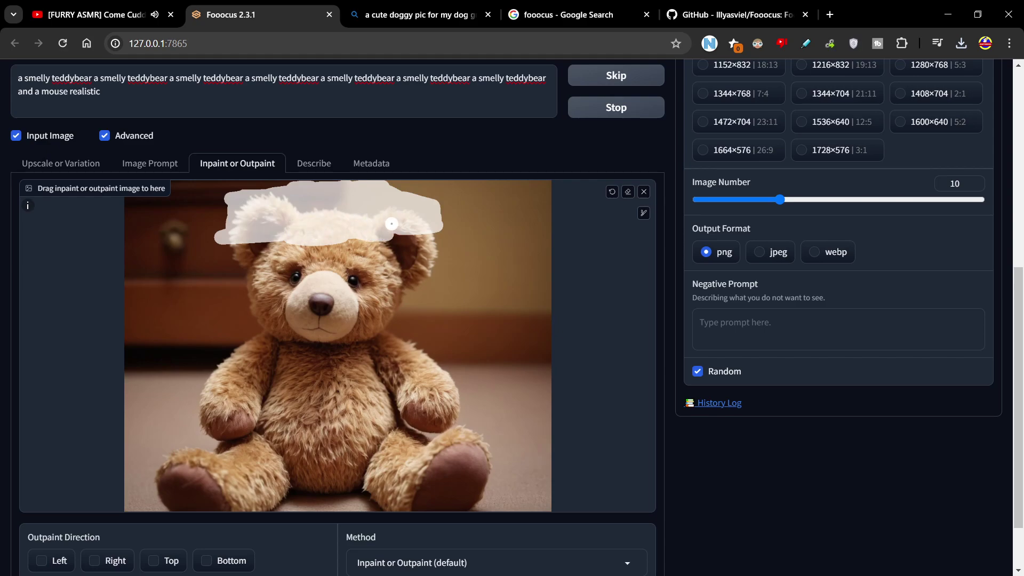
scroll(129, 555, "down", 2)
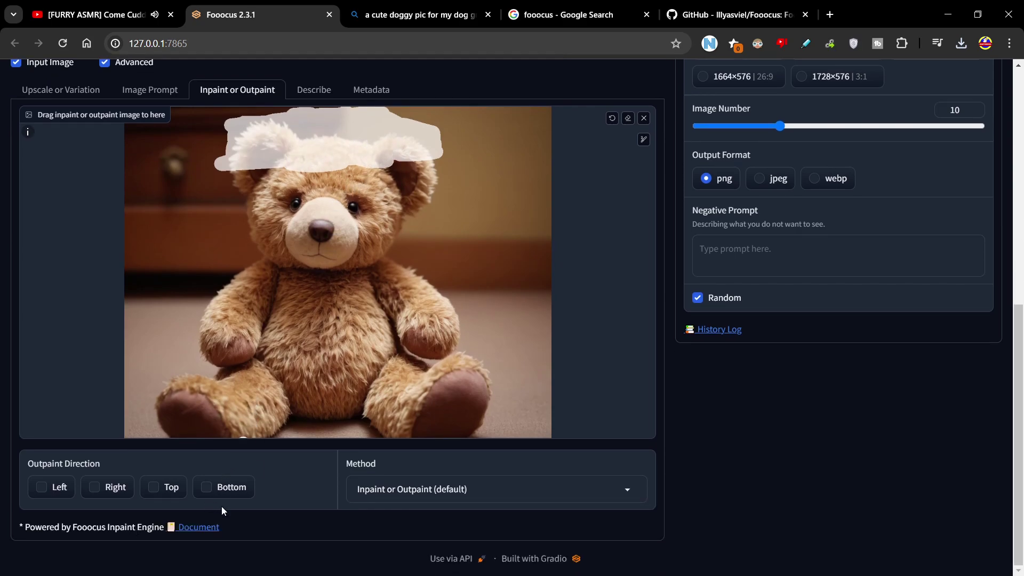
Set the inpaint method to Modify Content and enter 'add a cute red hat' as the inpaint prompt
left_click(417, 489)
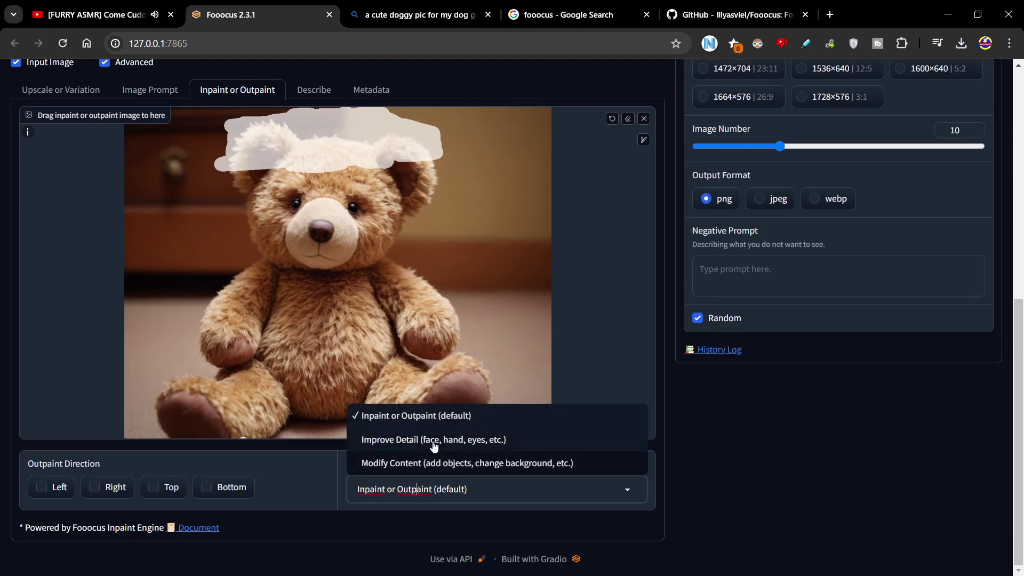
left_click(410, 463)
left_click(155, 482)
type("add a cute red hat")
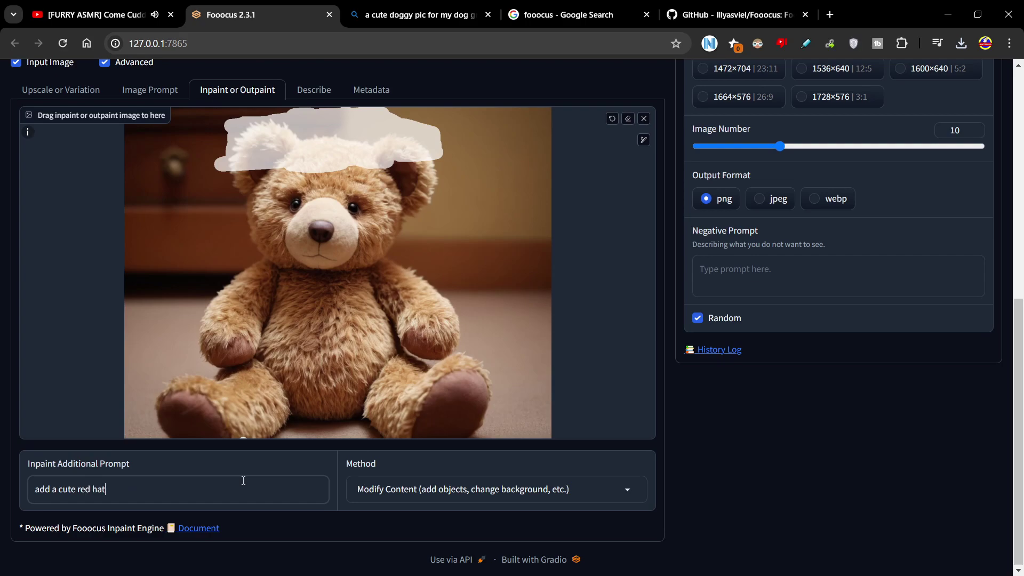
Copy 'add a cute red hat' into the main prompt and start generating
key("ctrl+a")
key("ctrl+c")
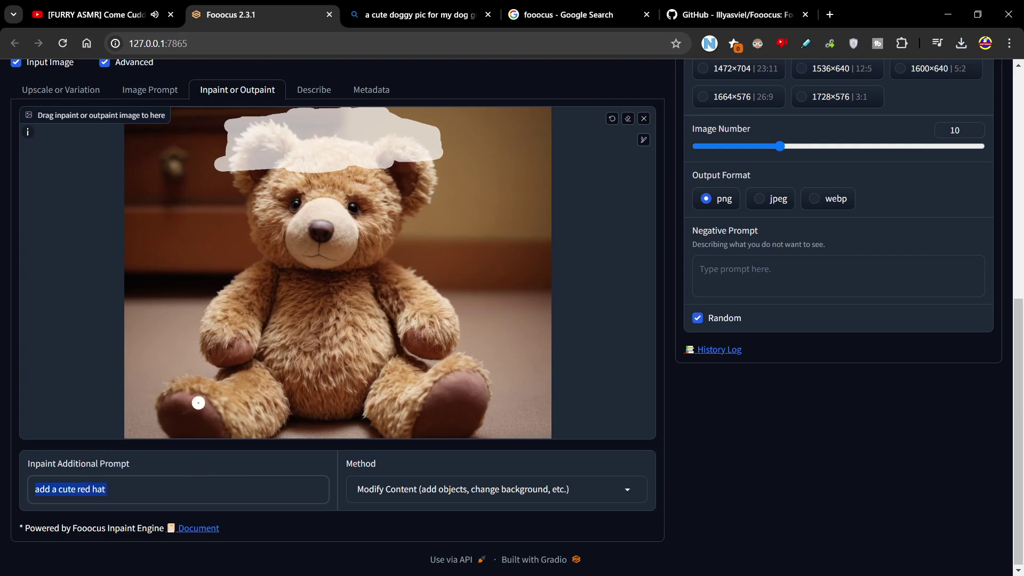
scroll(229, 255, "up", 5)
left_click(186, 295)
key("ctrl+a")
key("ctrl+v")
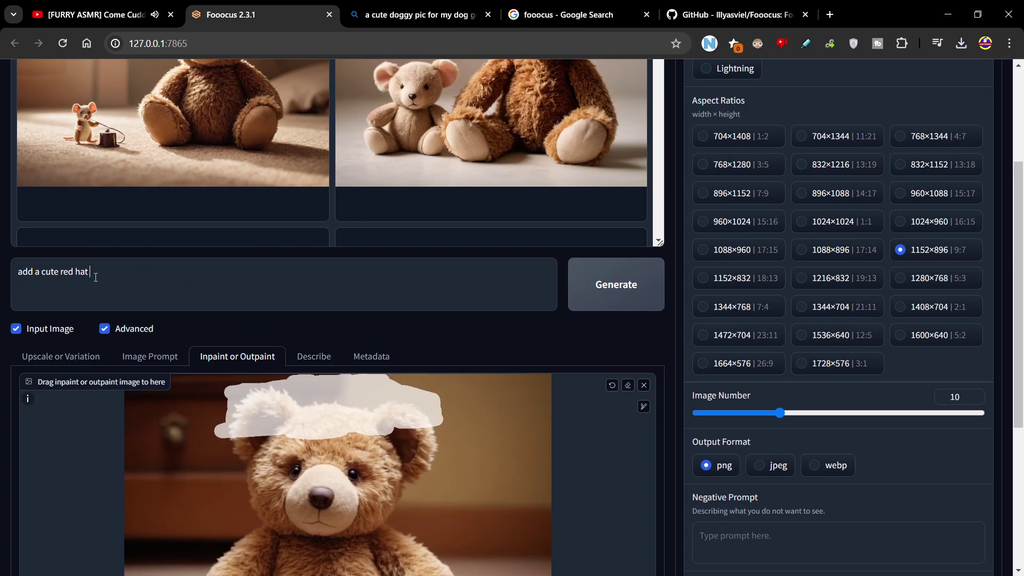
scroll(487, 270, "down", 4)
scroll(620, 188, "up", 1)
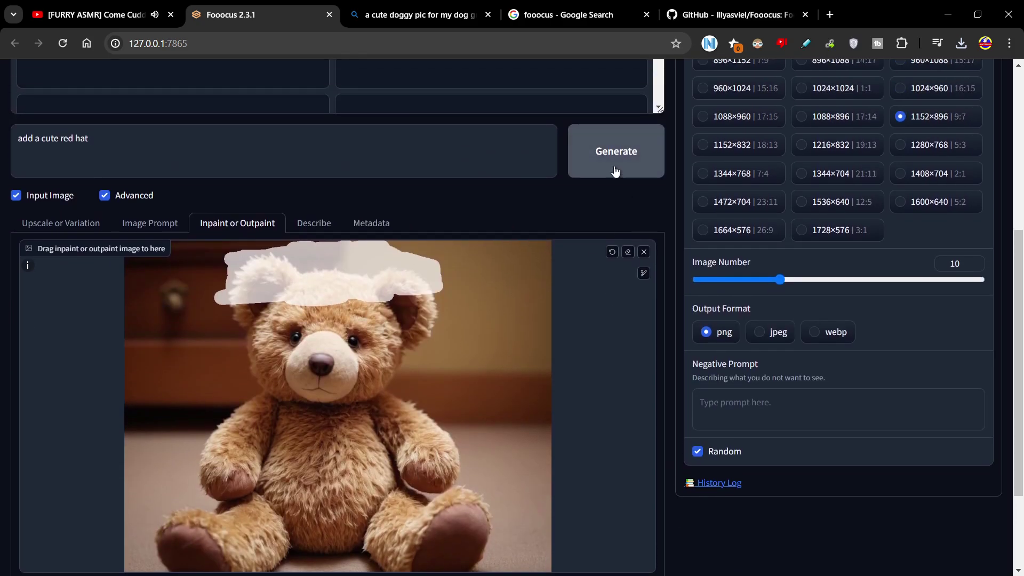
left_click(614, 170)
scroll(406, 479, "down", 3)
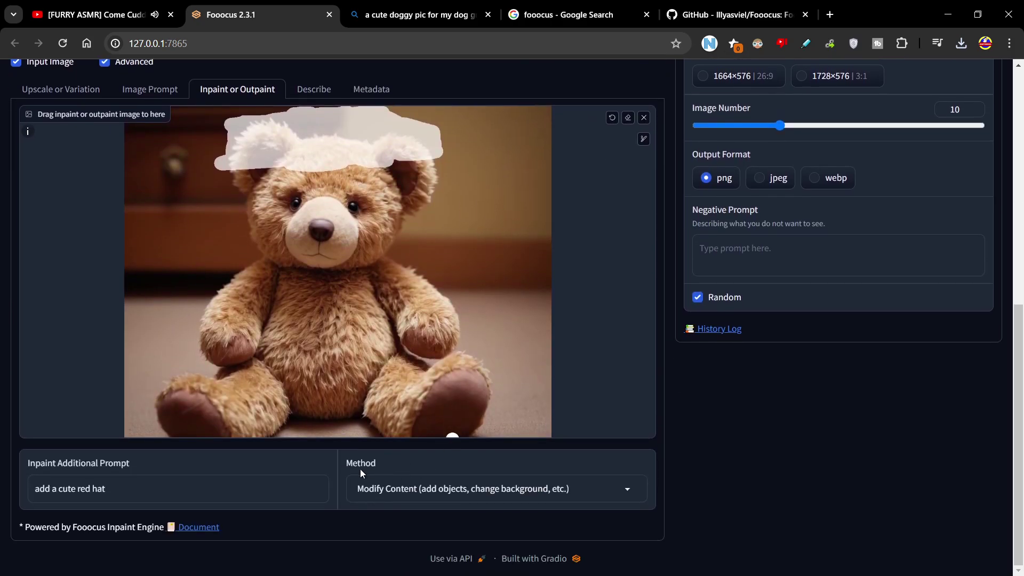
scroll(606, 406, "up", 6)
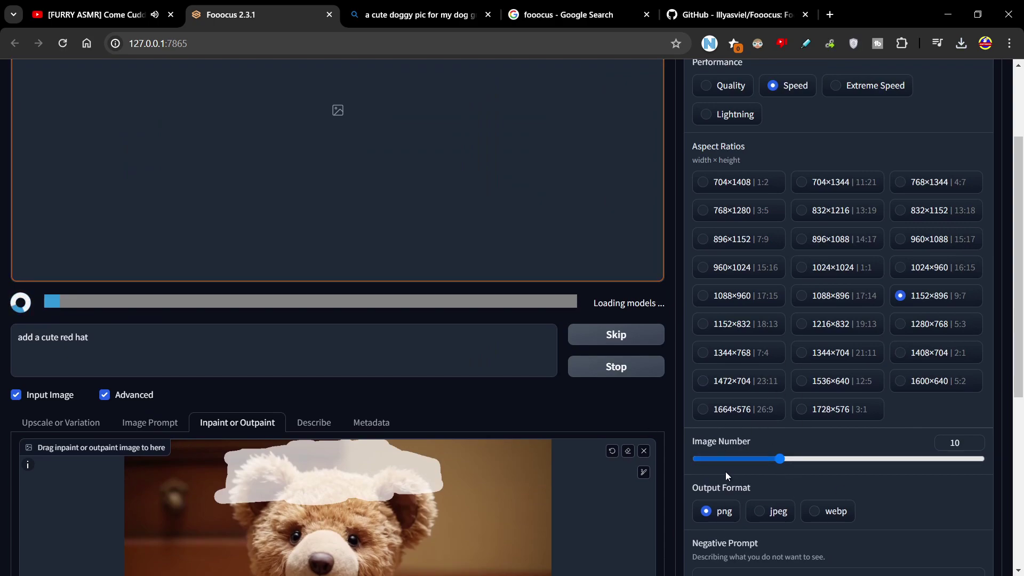
View the black-hat bear result full-screen
scroll(560, 386, "up", 3)
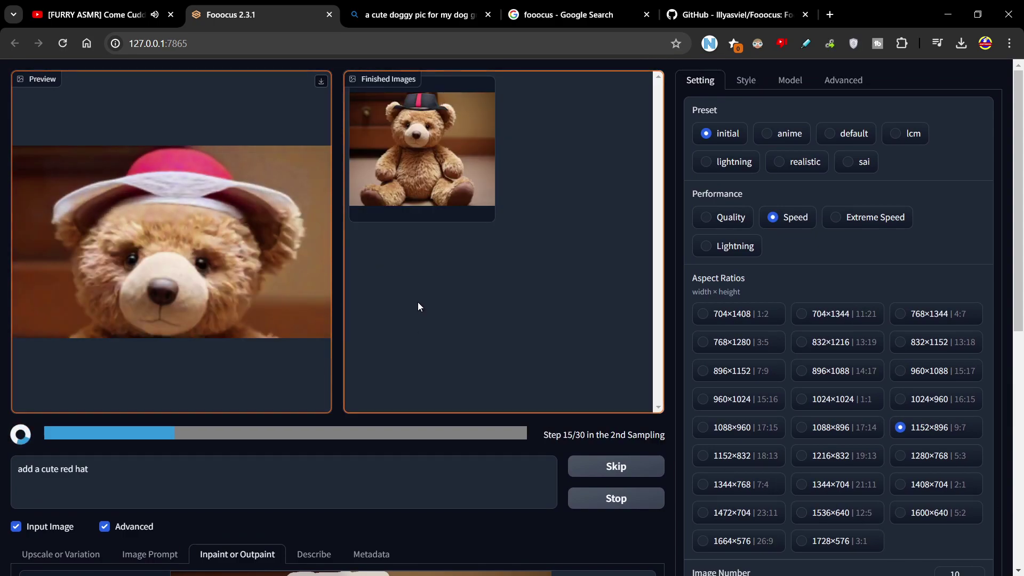
scroll(418, 300, "down", 5)
scroll(402, 341, "up", 5)
left_click(398, 154)
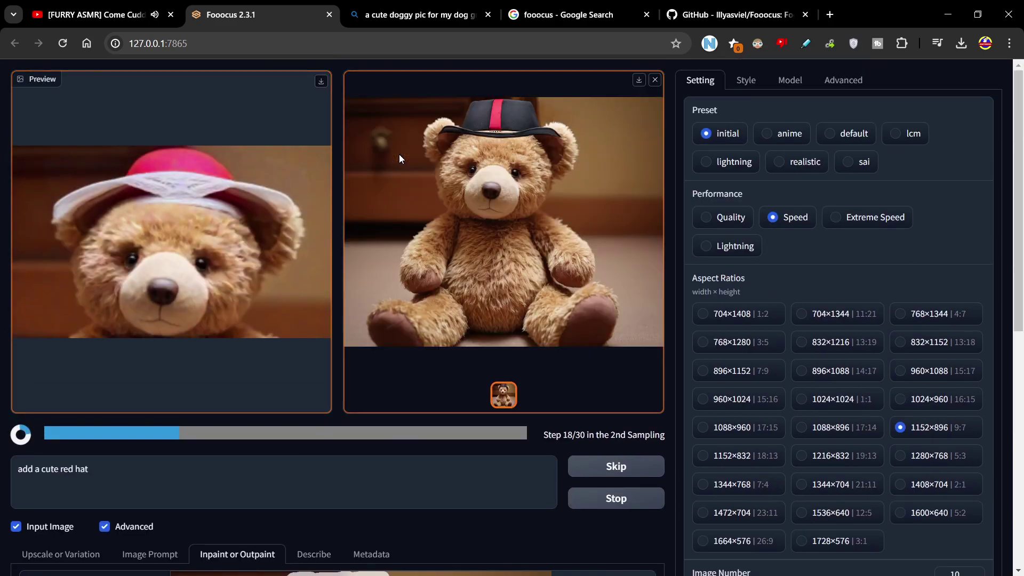
left_click(486, 197)
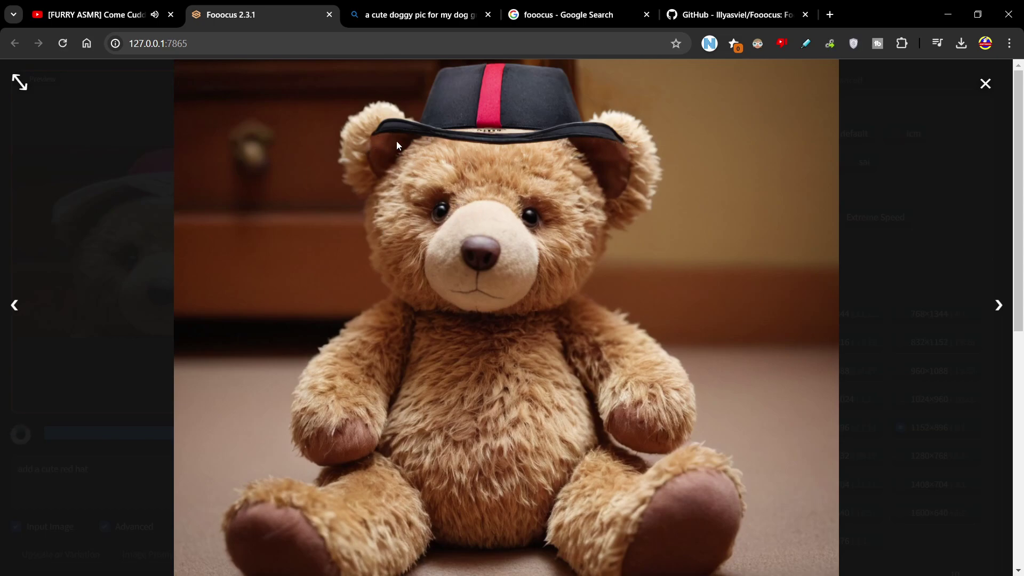
left_click(985, 84)
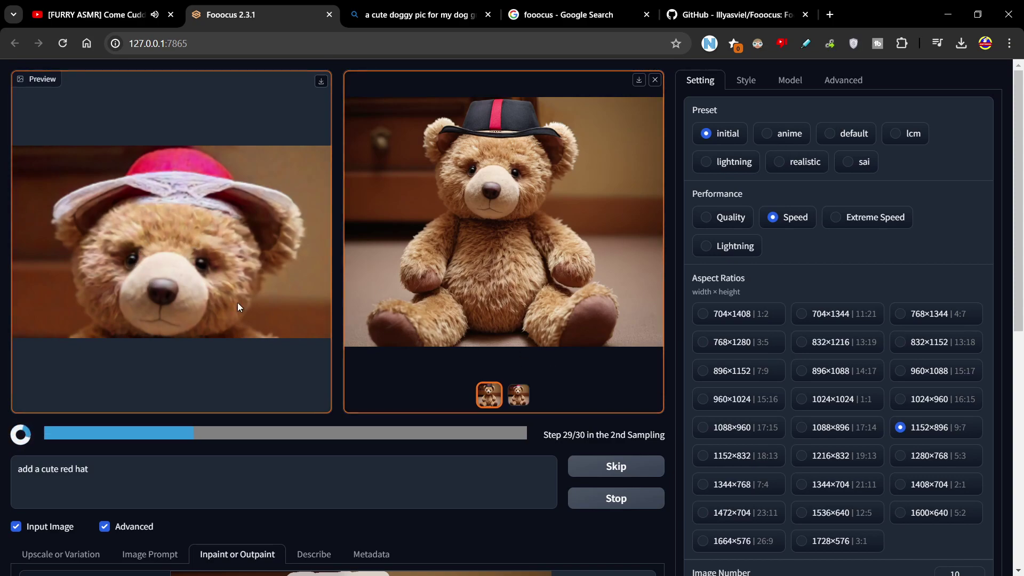
Compare the red-hat and teal-with-red-dots hat bear variants full-screen
left_click(525, 397)
left_click(517, 251)
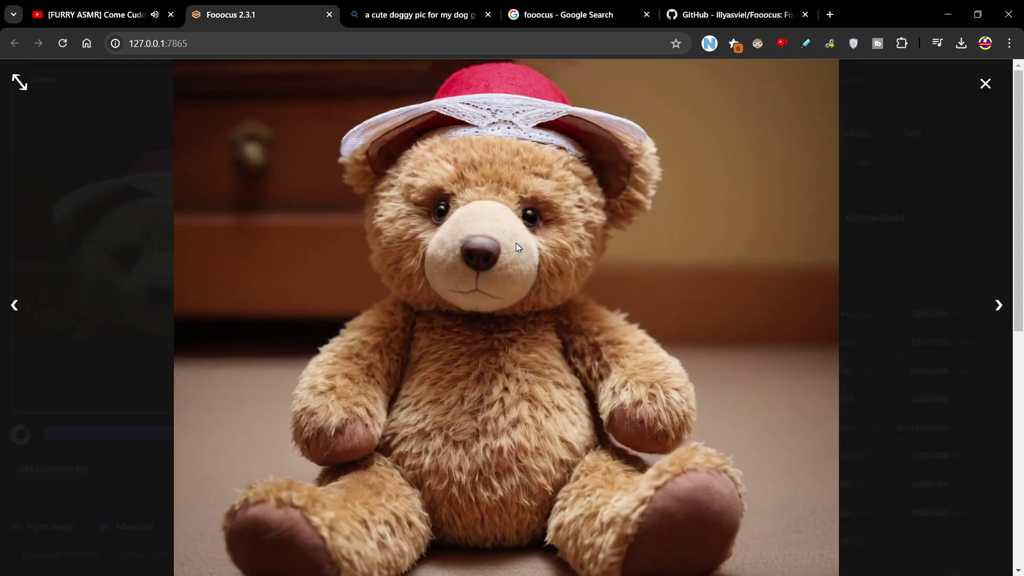
left_click(997, 309)
left_click(996, 309)
left_click(997, 308)
left_click(997, 308)
left_click(986, 84)
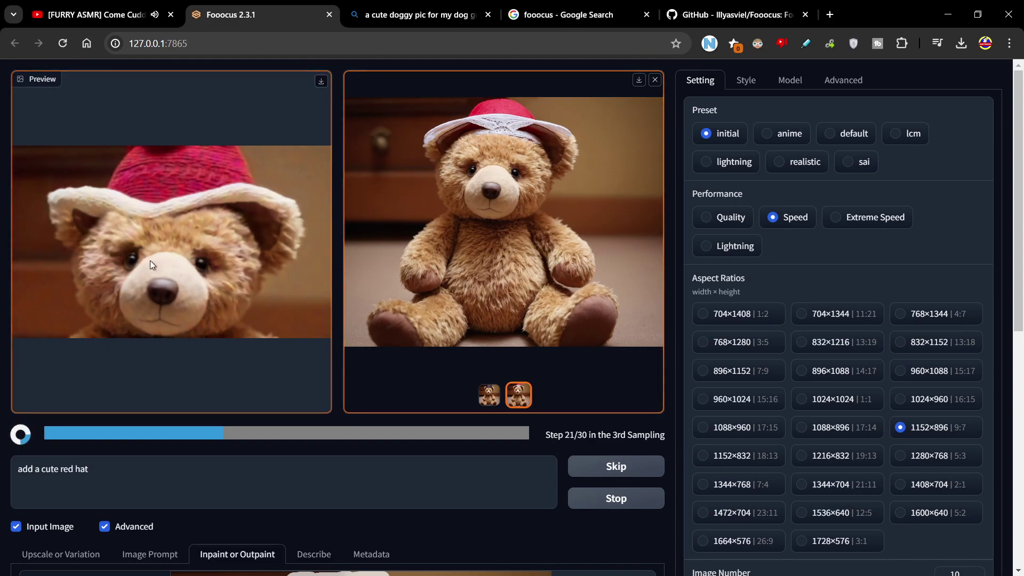
left_click(514, 235)
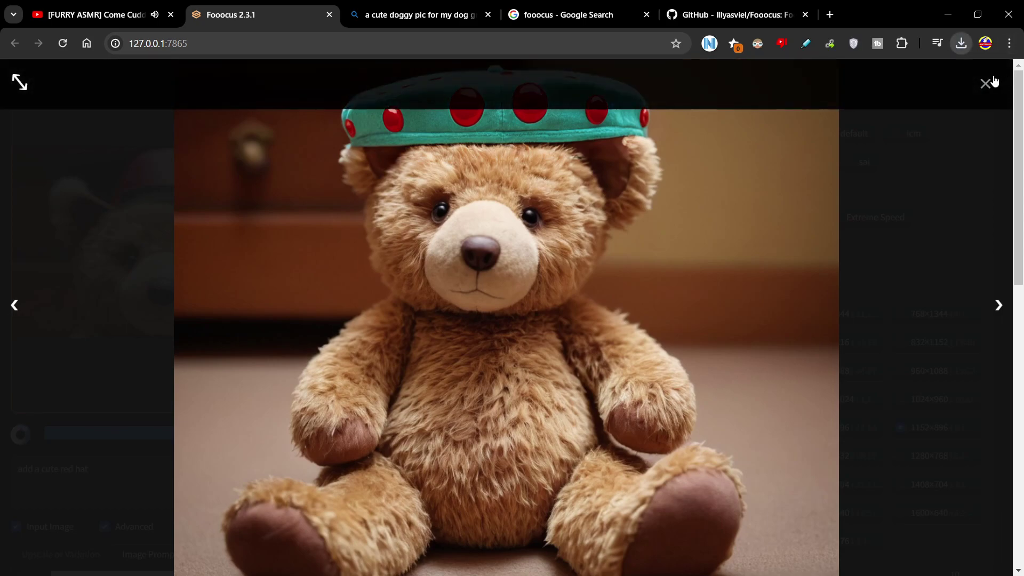
left_click(986, 83)
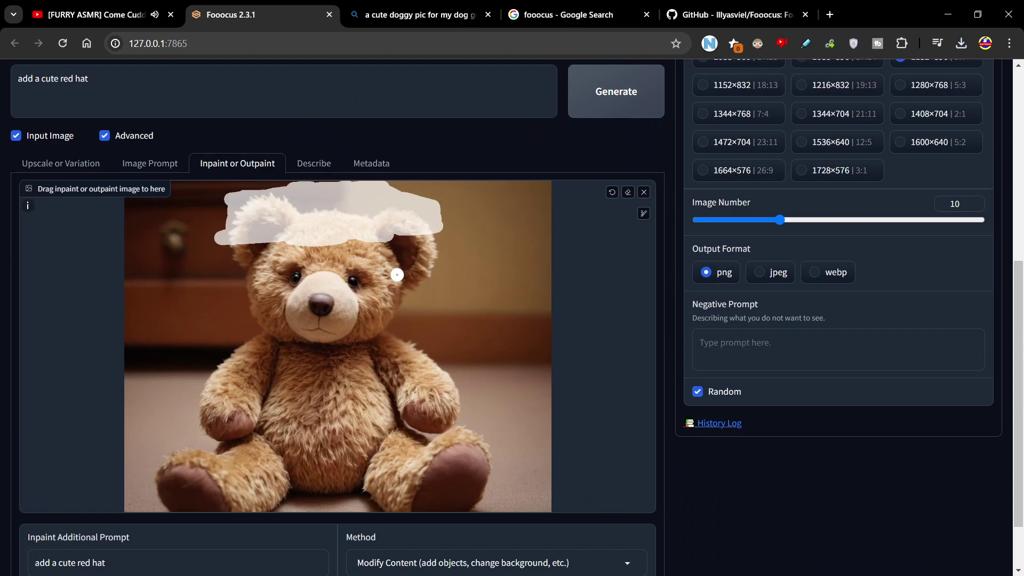
Replace the inpaint image with the teal-hat bear and mask its left eye and snout
left_click(644, 193)
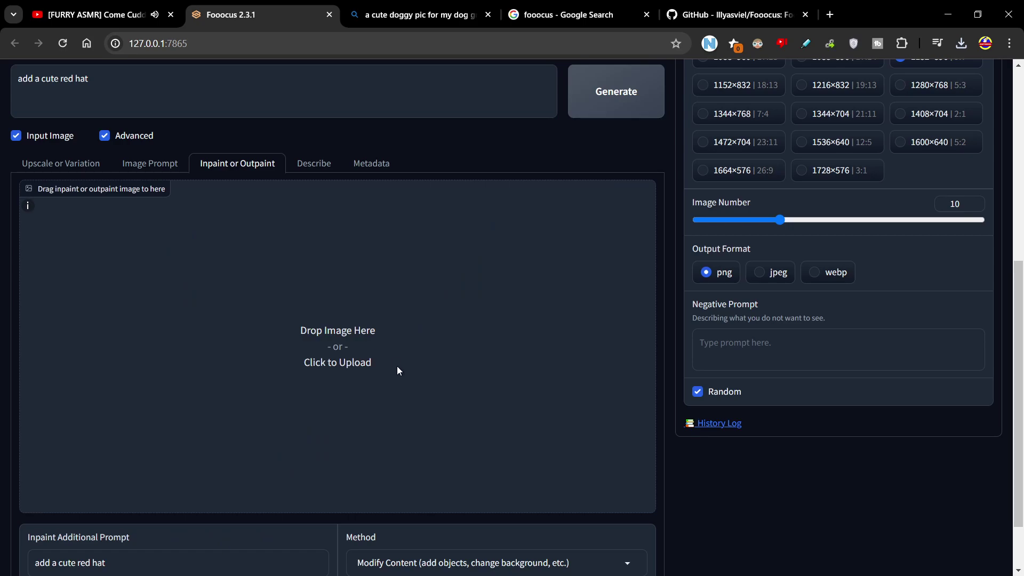
key("ctrl+v")
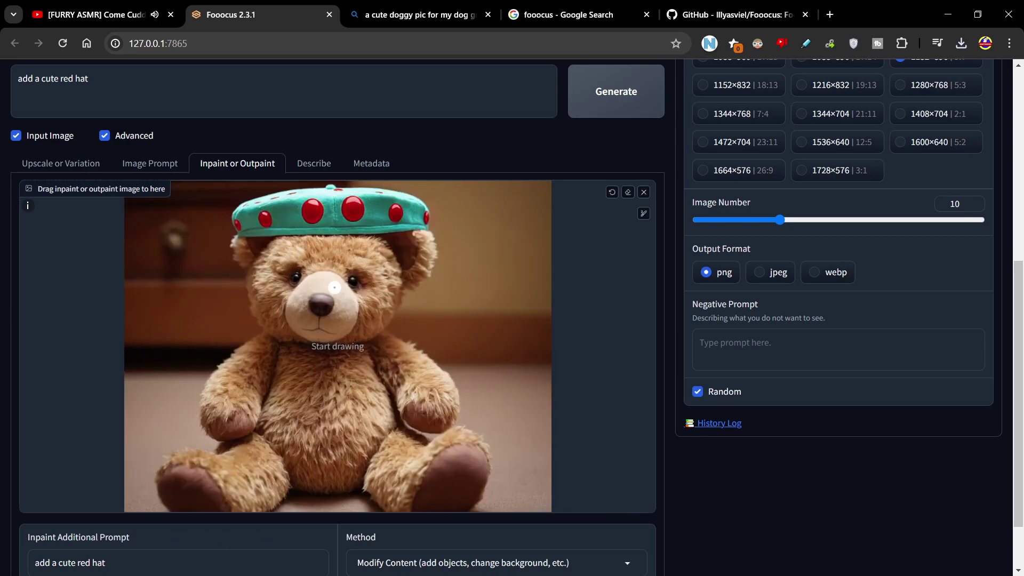
mouse_move(291, 264)
left_mouse_down()
mouse_move(283, 315)
mouse_move(323, 312)
mouse_move(320, 333)
mouse_move(347, 344)
mouse_move(368, 298)
left_mouse_up()
Enlarge the mask brush to maximum, cover the bear's face, and start generating
left_click(645, 213)
left_click_drag(576, 216, 651, 209)
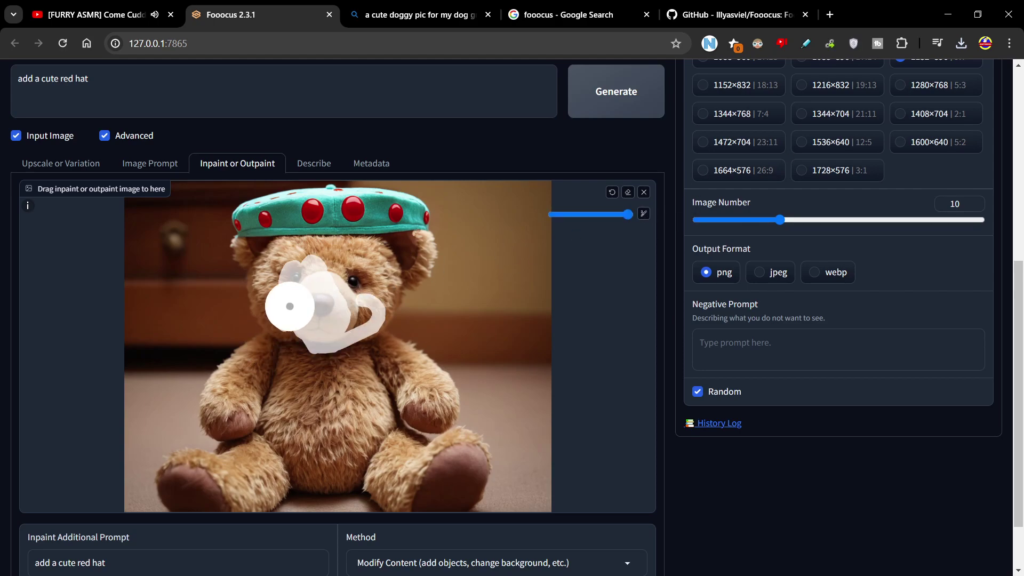
mouse_move(345, 271)
left_mouse_down()
mouse_move(327, 302)
mouse_move(283, 293)
mouse_move(281, 267)
mouse_move(279, 294)
mouse_move(320, 316)
mouse_move(376, 307)
mouse_move(382, 267)
mouse_move(328, 251)
mouse_move(272, 264)
mouse_move(247, 247)
mouse_move(419, 250)
mouse_move(373, 288)
mouse_move(297, 302)
mouse_move(332, 327)
mouse_move(377, 296)
left_mouse_up()
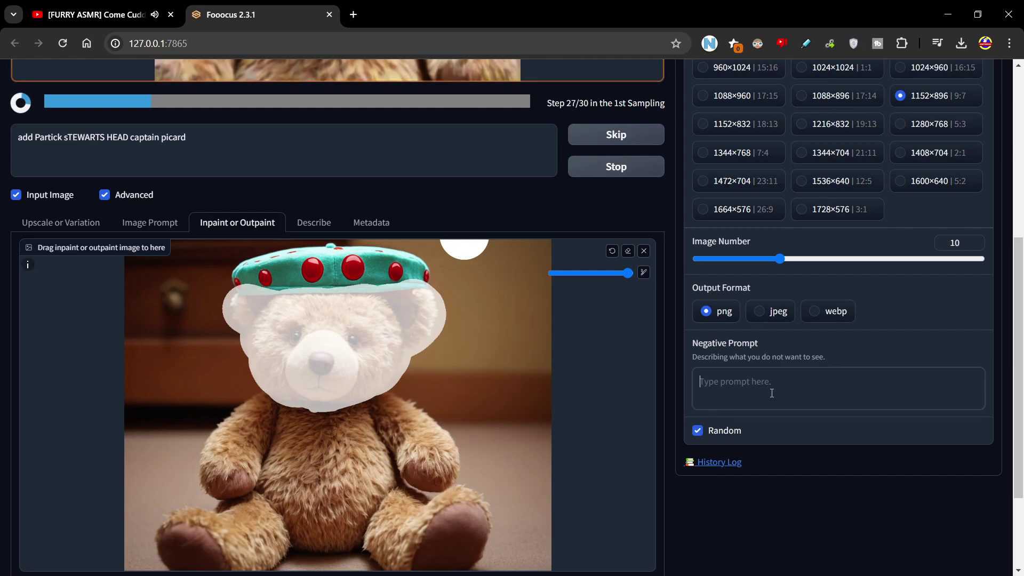
left_click(772, 393)
View the finished Picard-headed bear full-screen
scroll(637, 325, "up", 6)
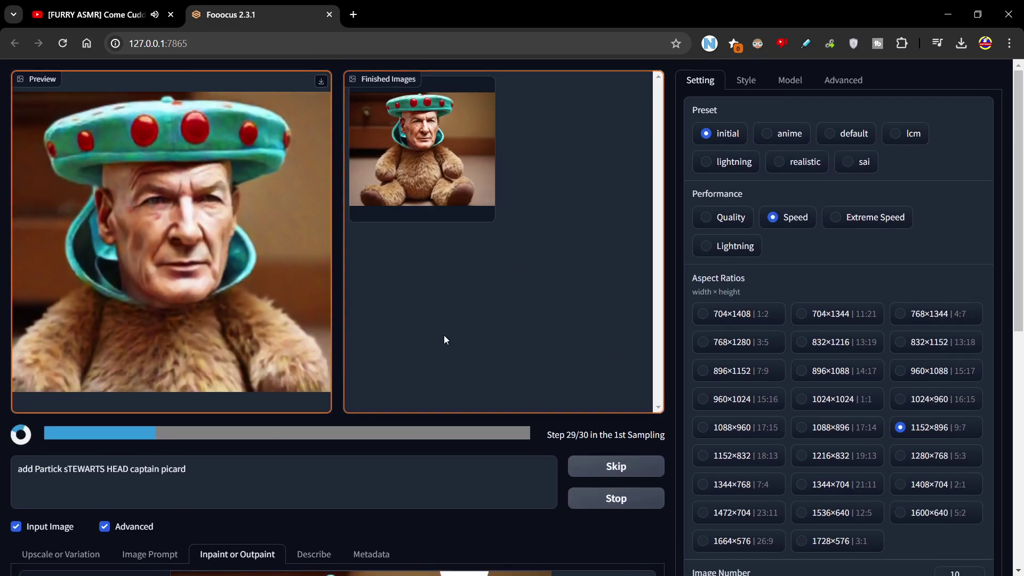
left_click(415, 155)
left_click(529, 237)
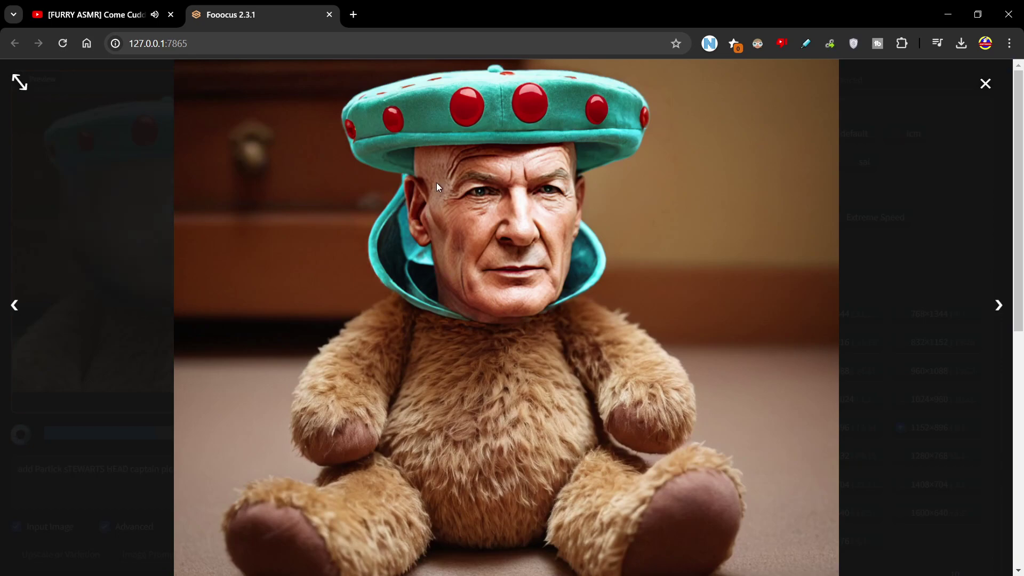
left_click(986, 84)
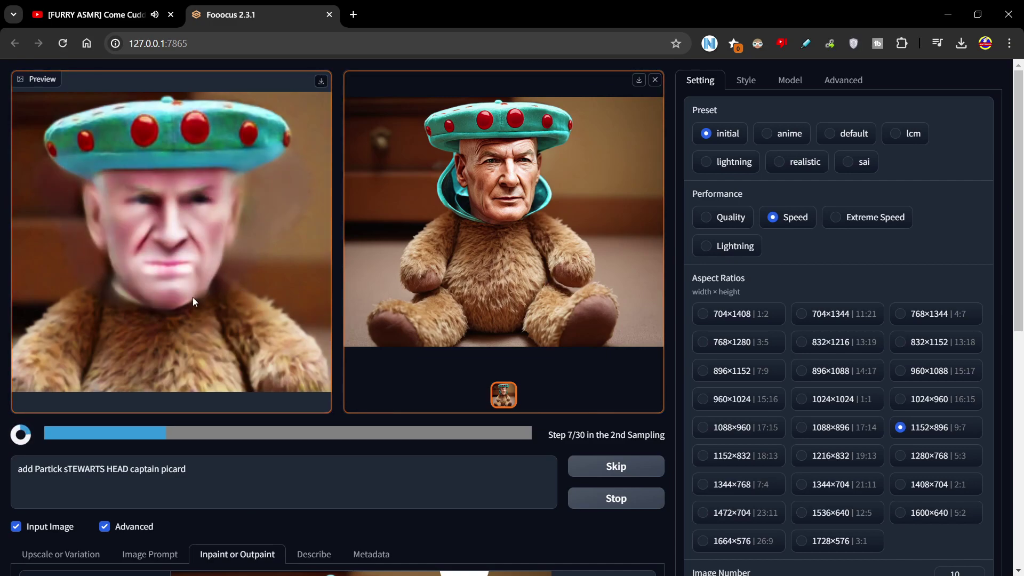
Step through the newest Picard bear variants full-screen, then bring up the style list
left_click(507, 291)
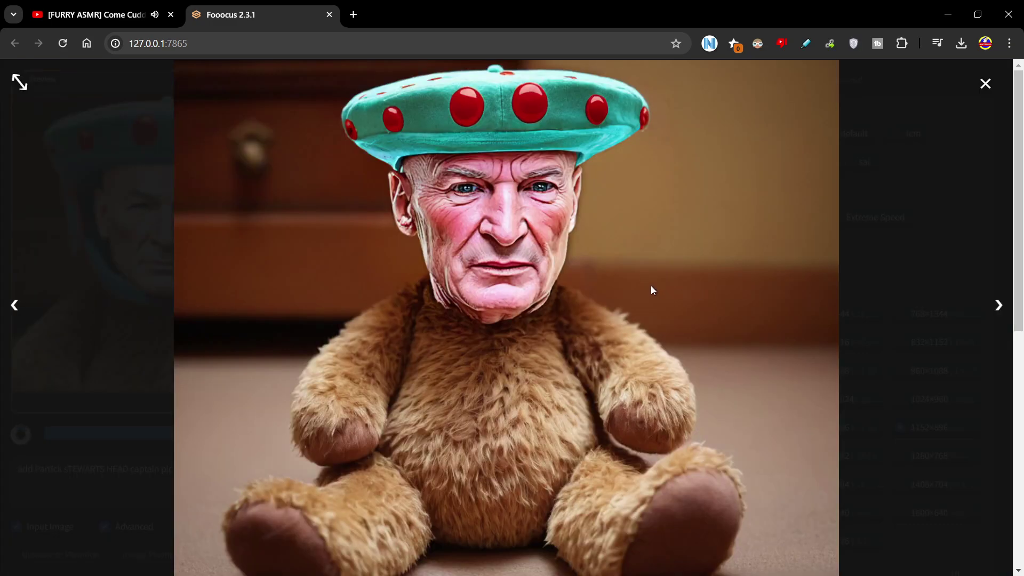
left_click(993, 309)
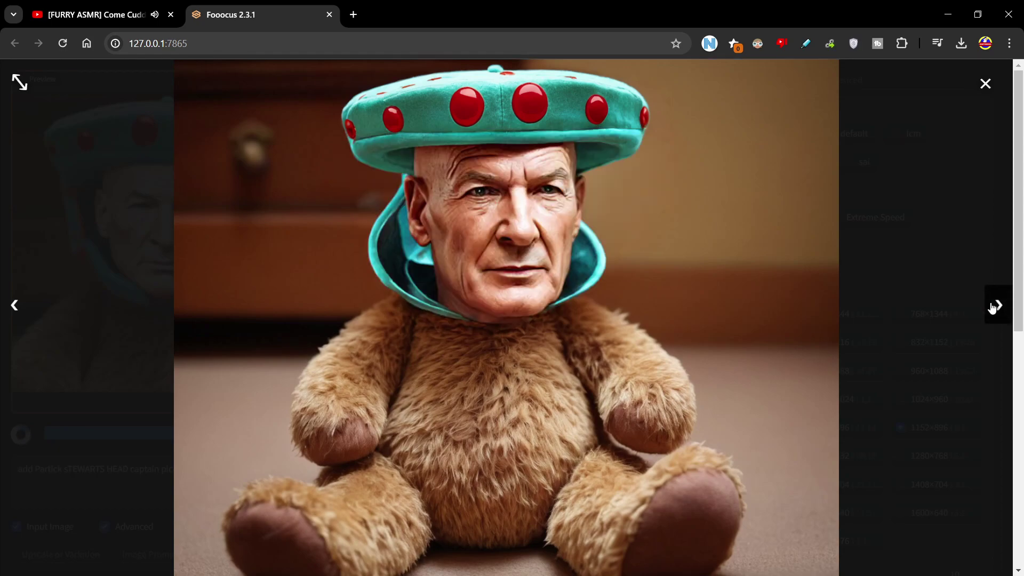
left_click(993, 308)
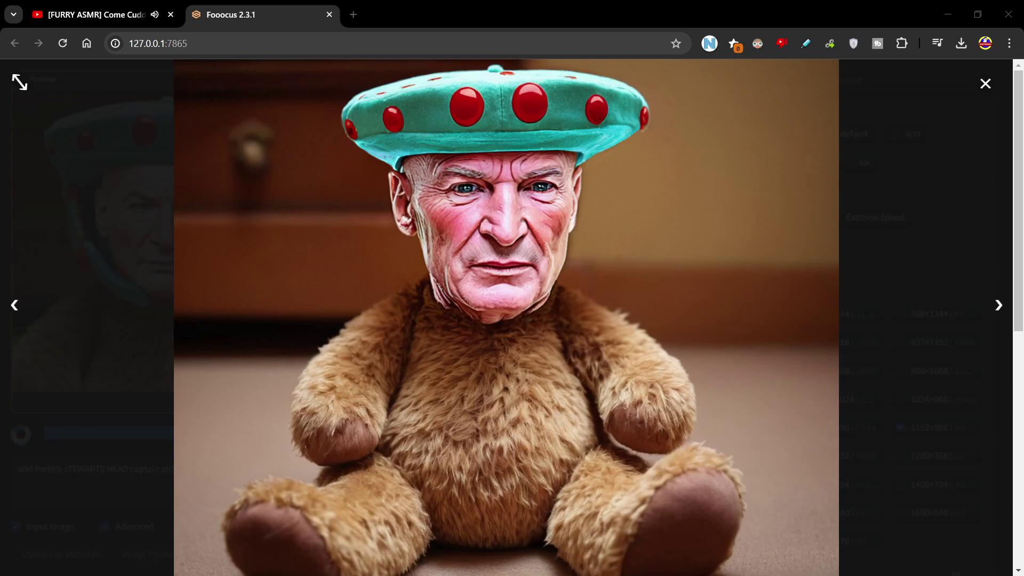
left_click(988, 81)
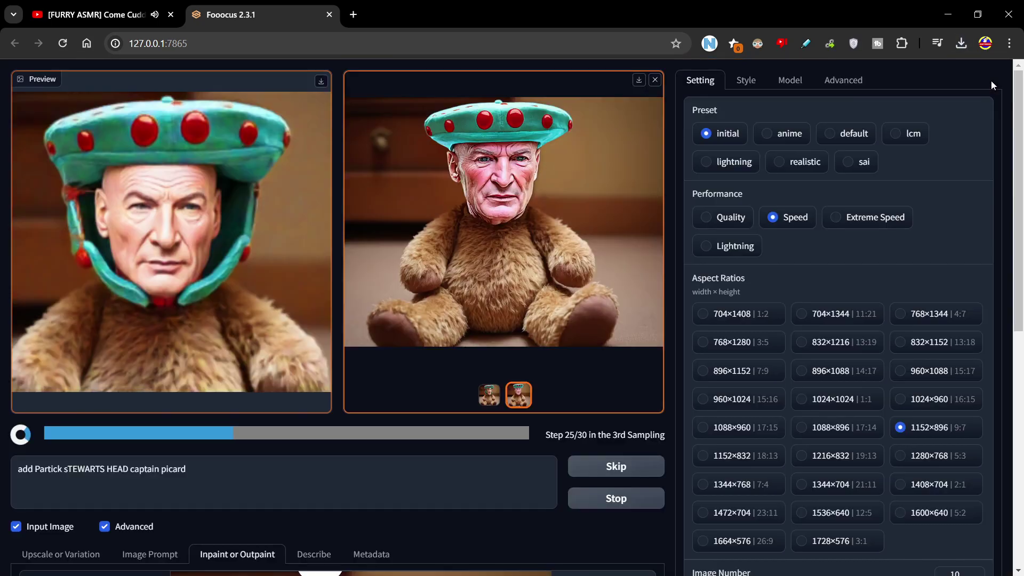
left_click(750, 86)
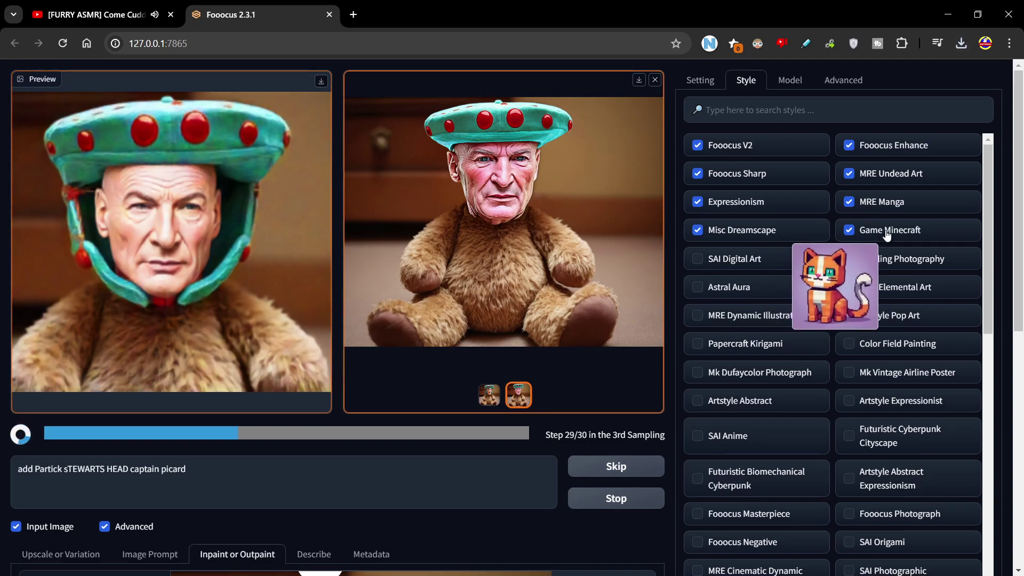
Preview several image styles, then show the third Picard bear variant
mouse_move(759, 233)
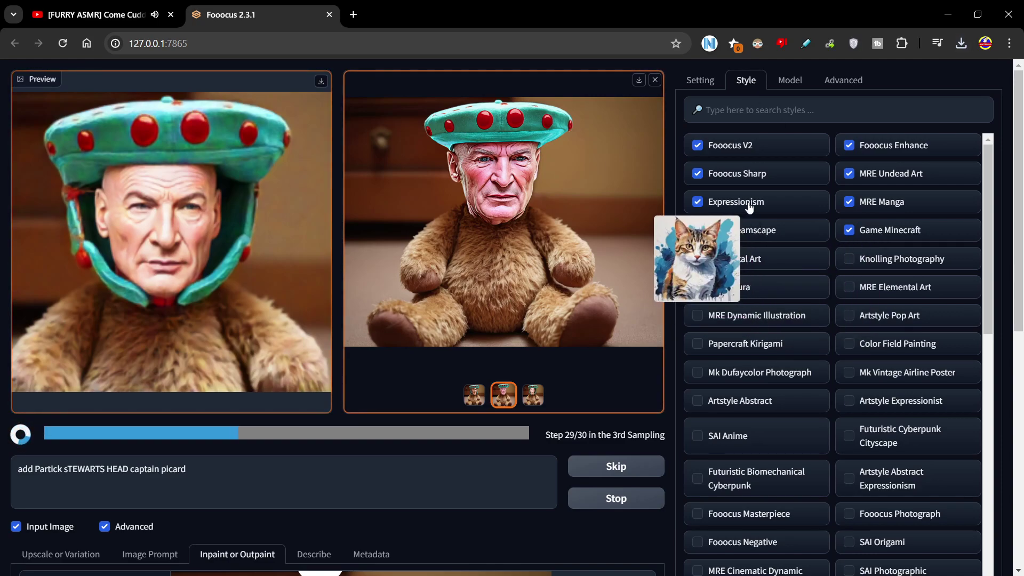
mouse_move(888, 205)
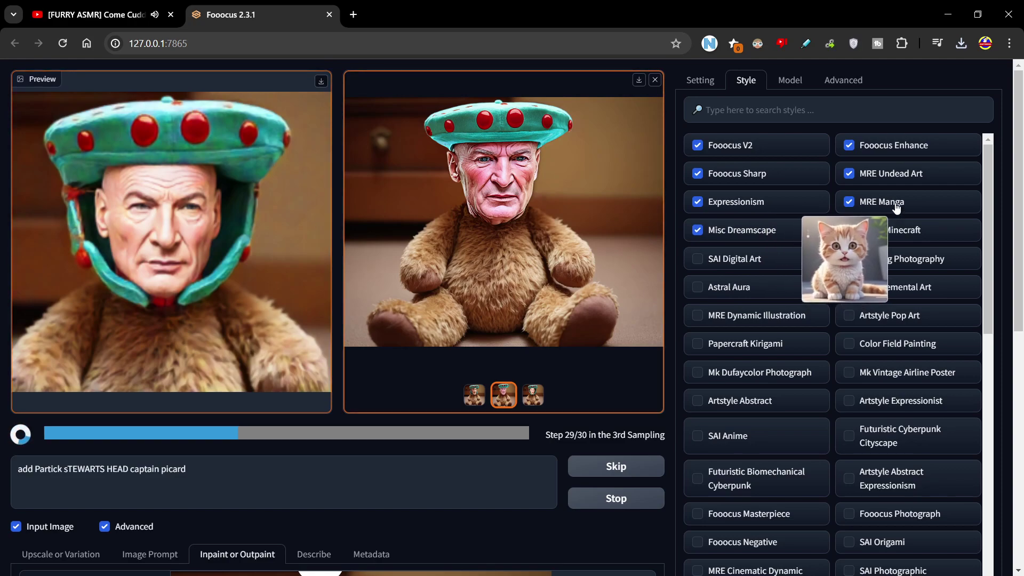
mouse_move(892, 179)
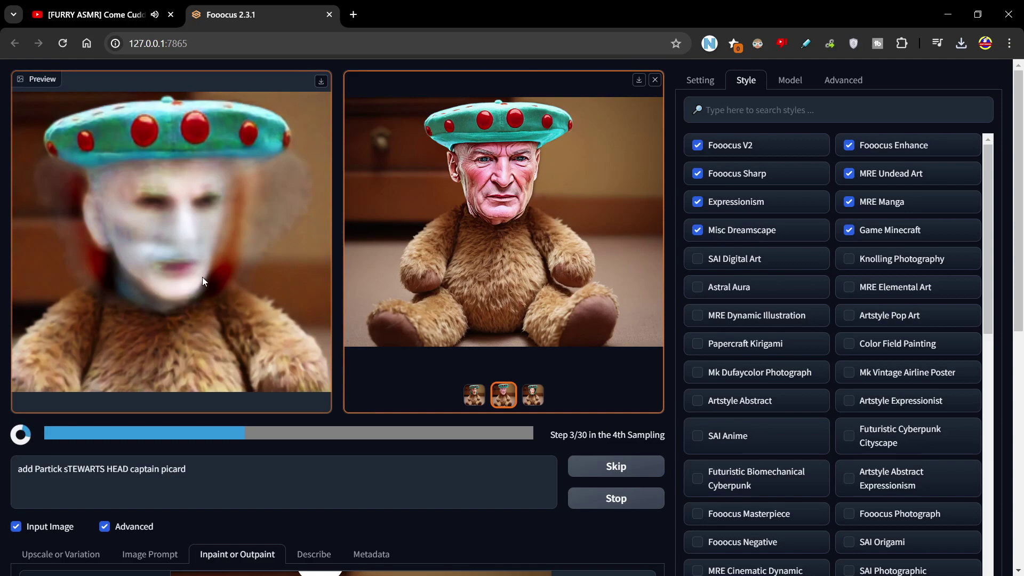
mouse_move(760, 190)
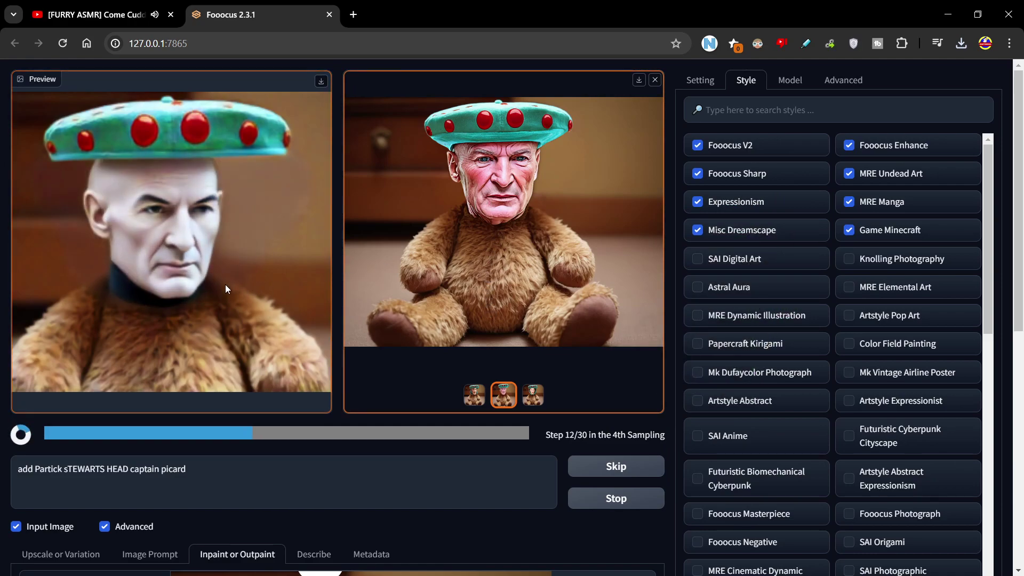
left_click(533, 392)
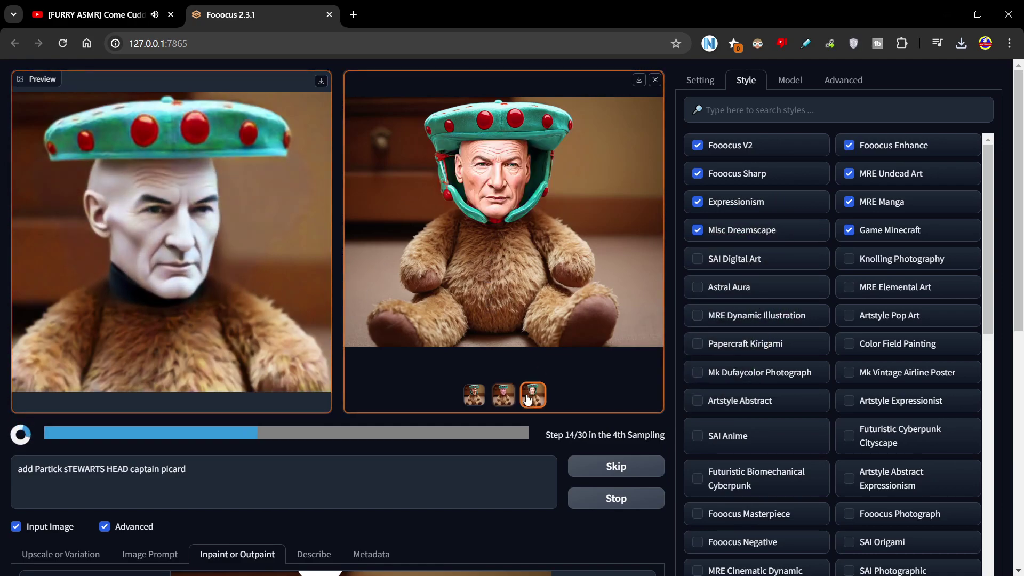
Switch between the first, second and third Picard bear variants in the gallery
left_click(479, 394)
left_click(509, 402)
left_click(533, 397)
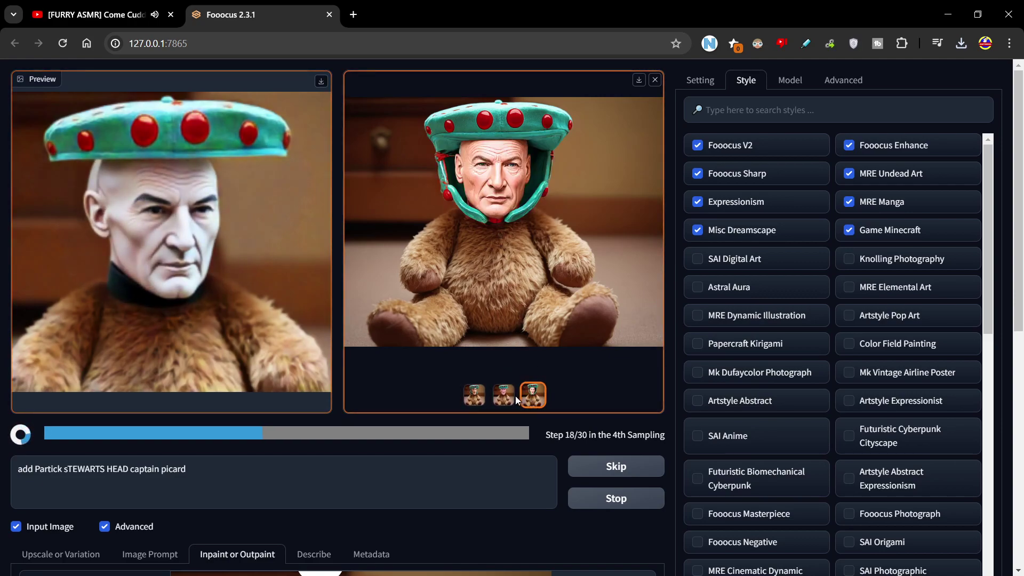
left_click(515, 398)
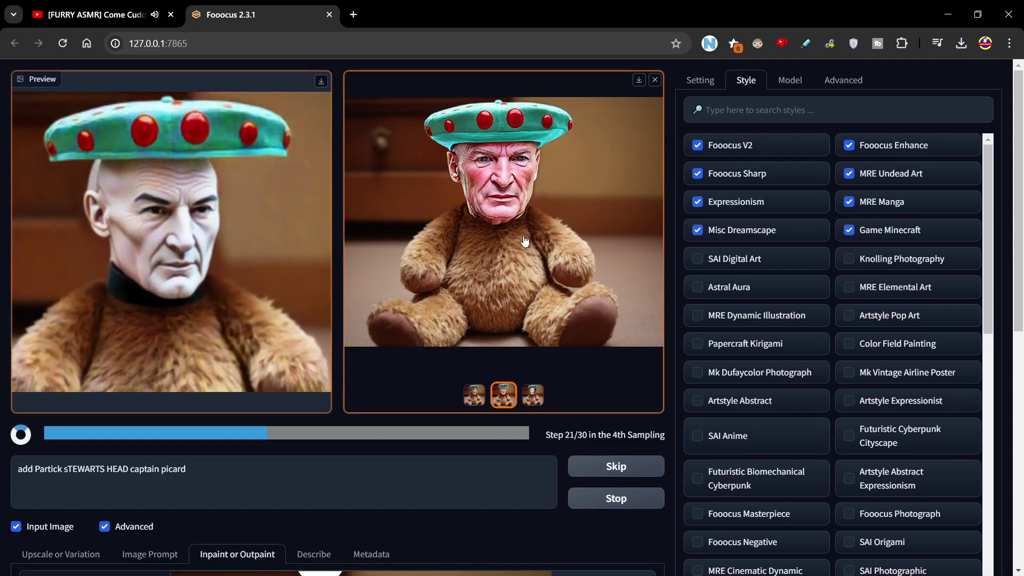
left_click(534, 398)
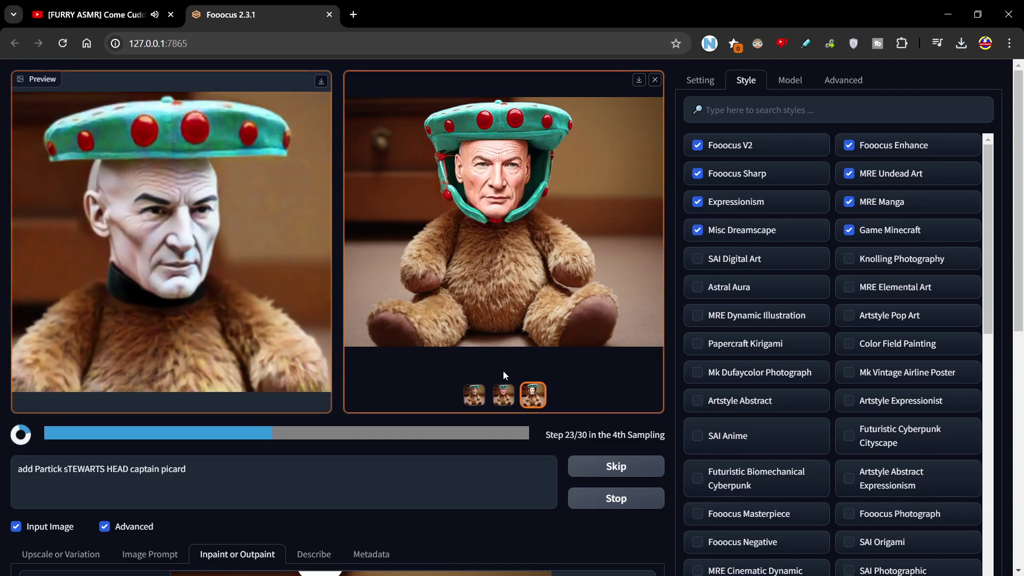